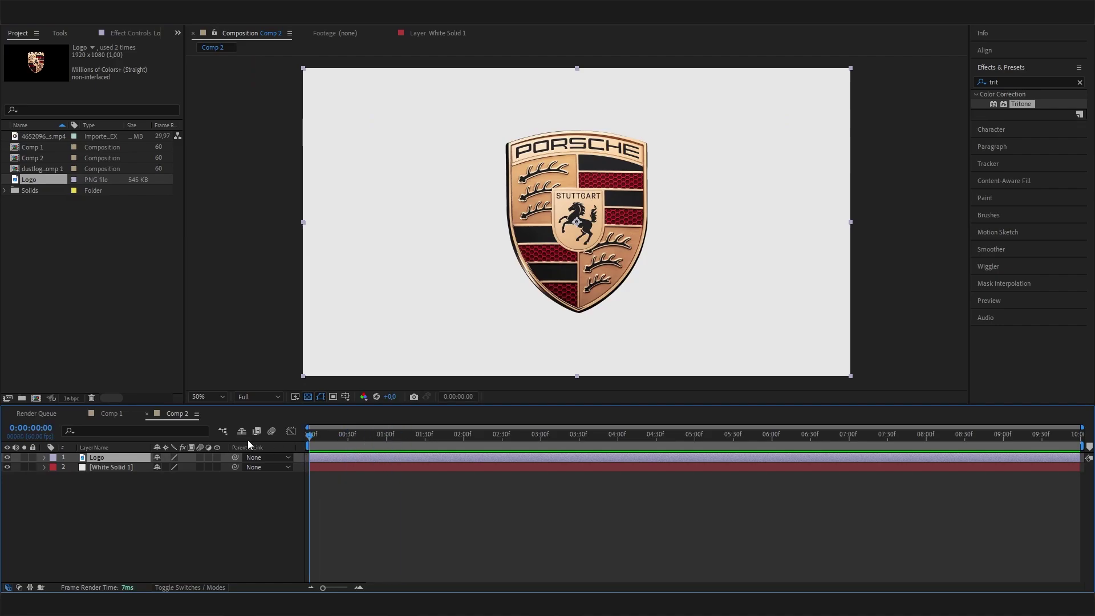
Toggle the Logo and white solid layers' visibility, leaving both visible.
key("F2")
left_click_drag(6, 460, 7, 467)
left_click(8, 458)
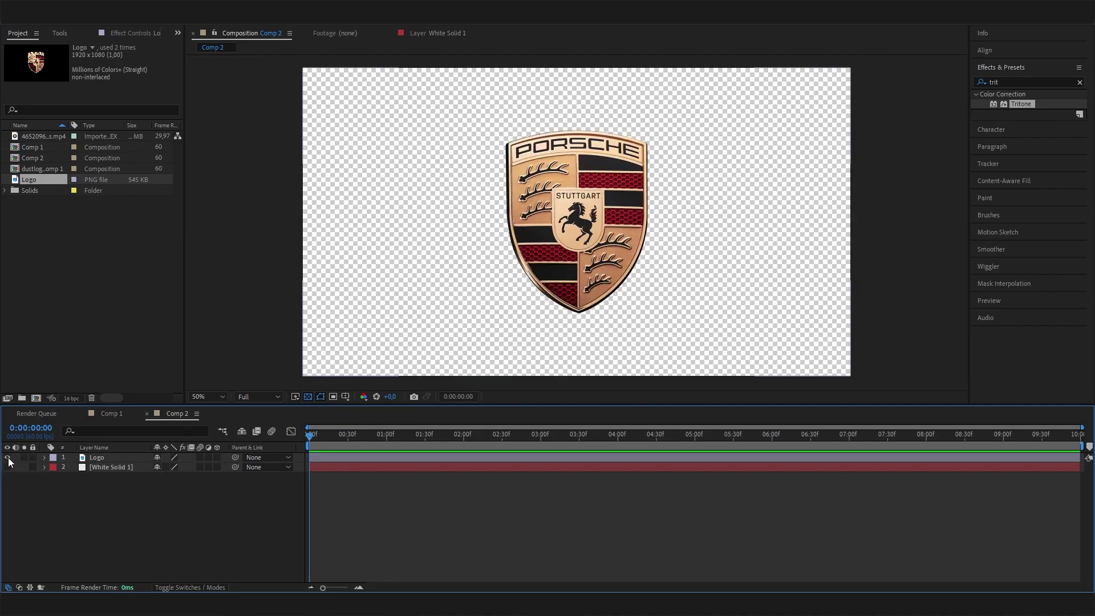
left_click(8, 457)
left_click(8, 458)
left_click(8, 457)
left_click(8, 458)
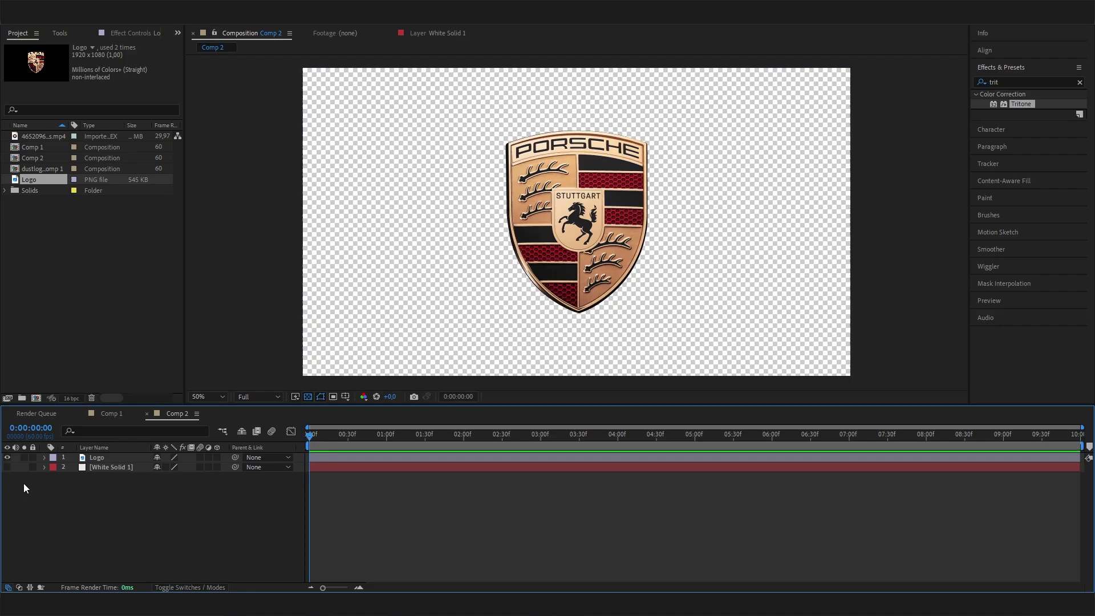
left_click(7, 467)
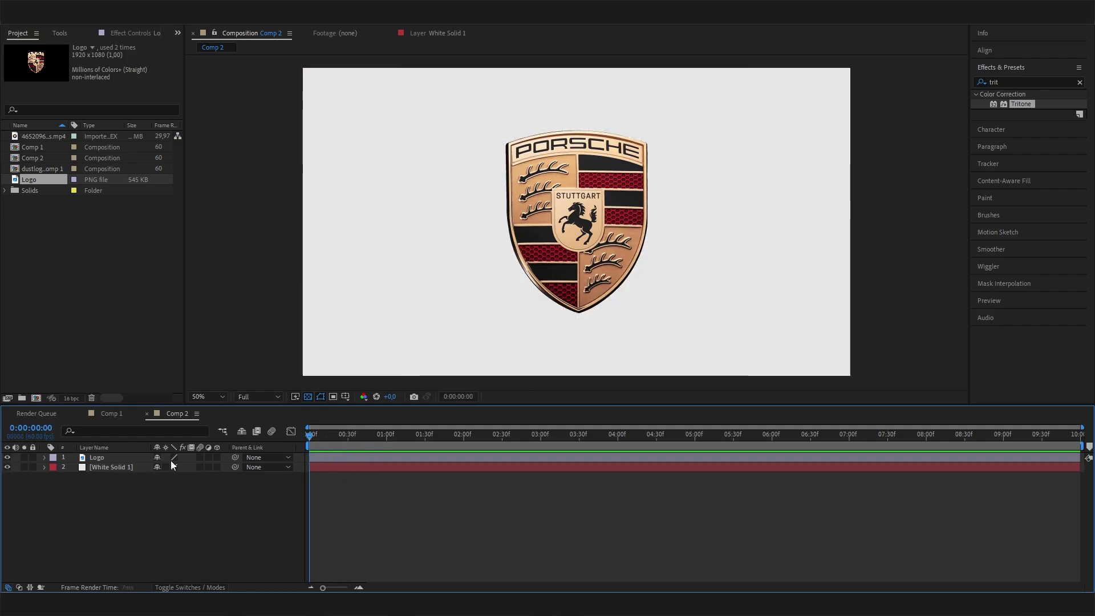
Reveal the Logo layer's Rotation, test a turn, undo it to 0°, and make the layer 3D.
left_click(109, 460)
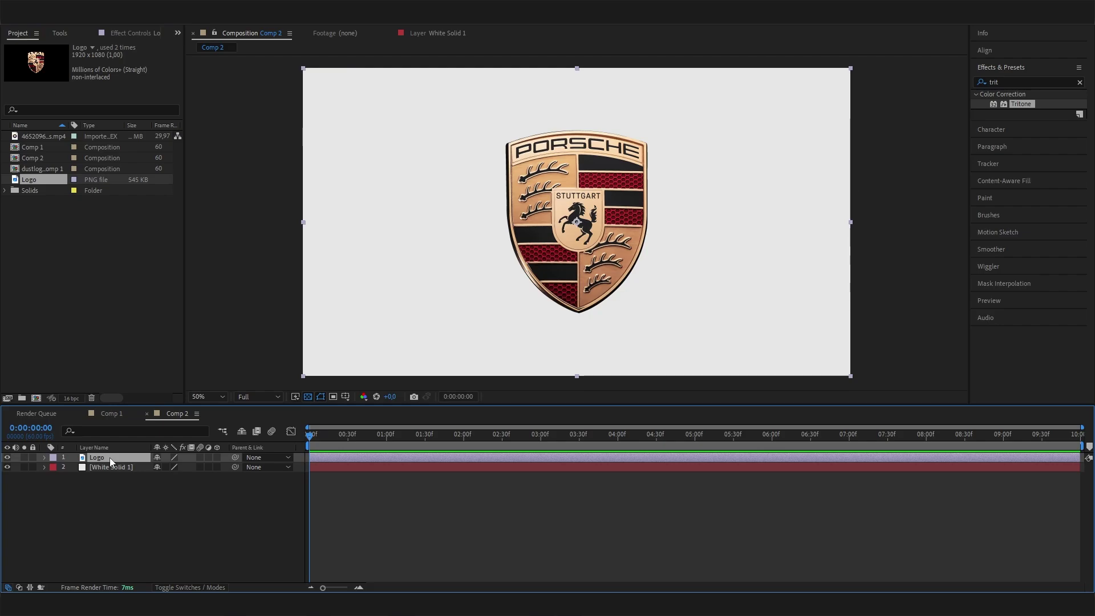
key("r")
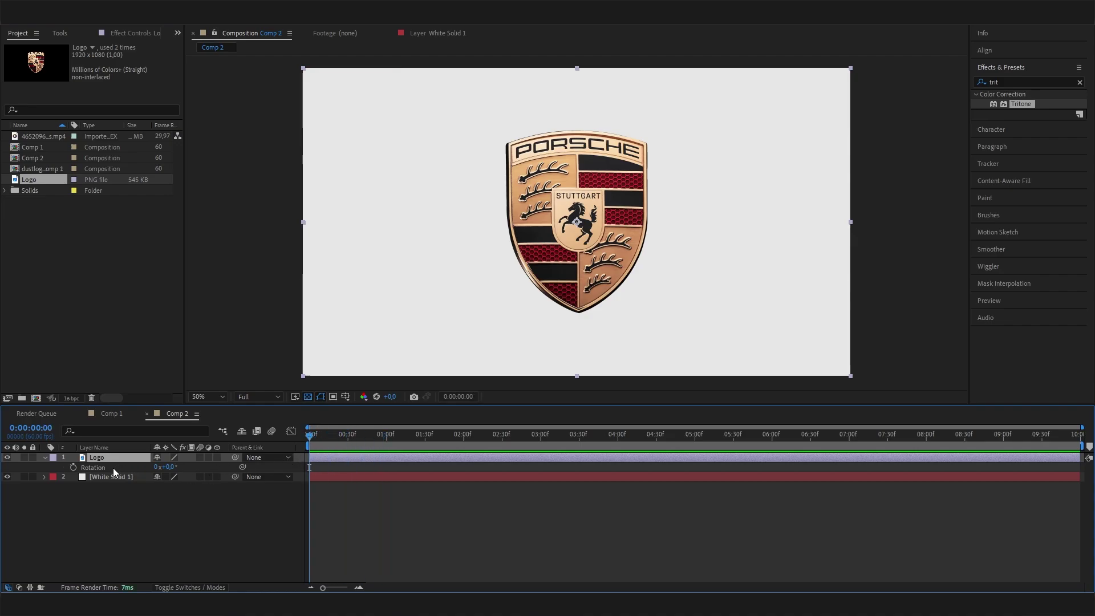
mouse_move(167, 467)
left_mouse_down()
mouse_move(220, 447)
mouse_move(148, 484)
left_mouse_up()
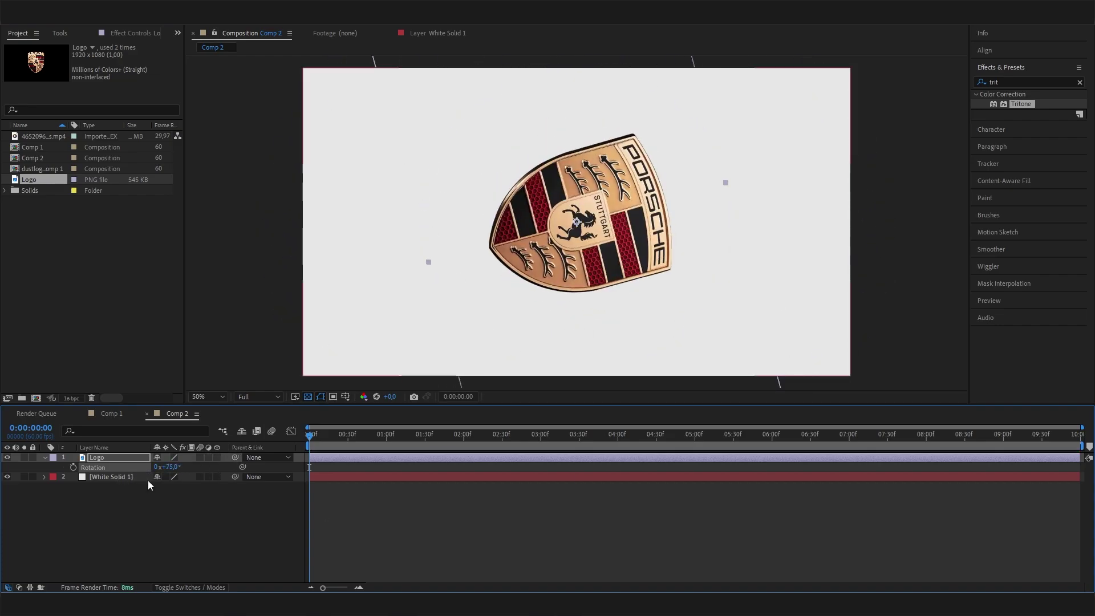
key("ctrl+z")
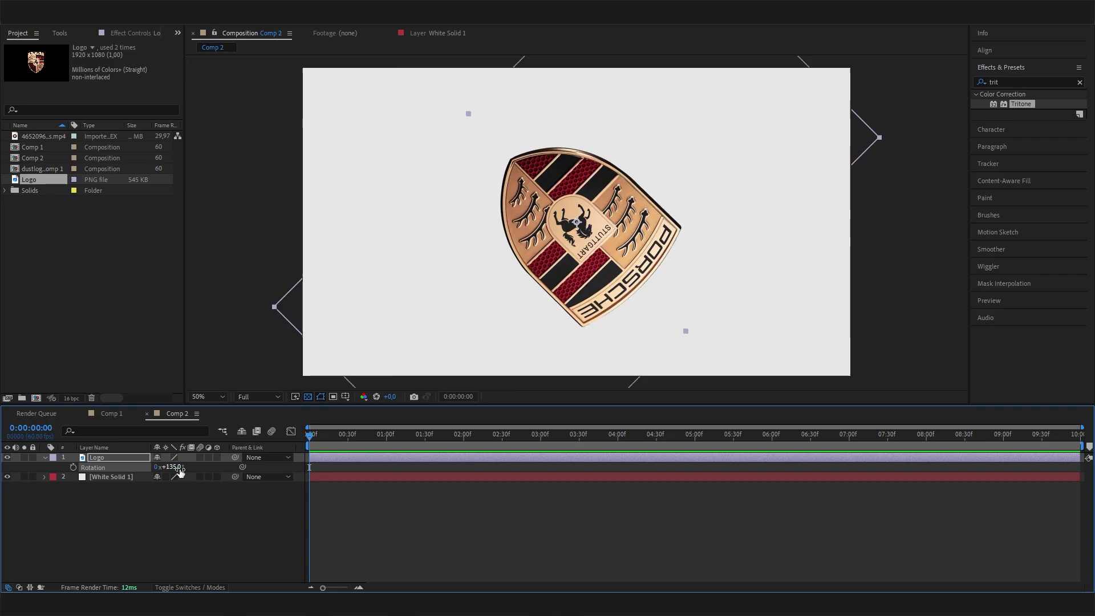
key("ctrl+z")
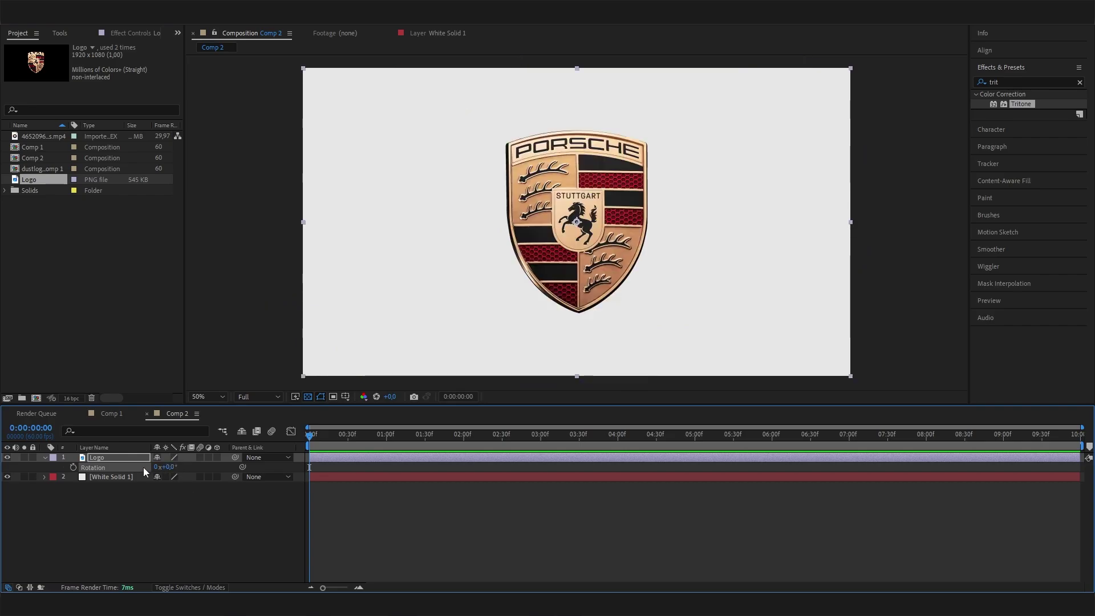
left_click(138, 461)
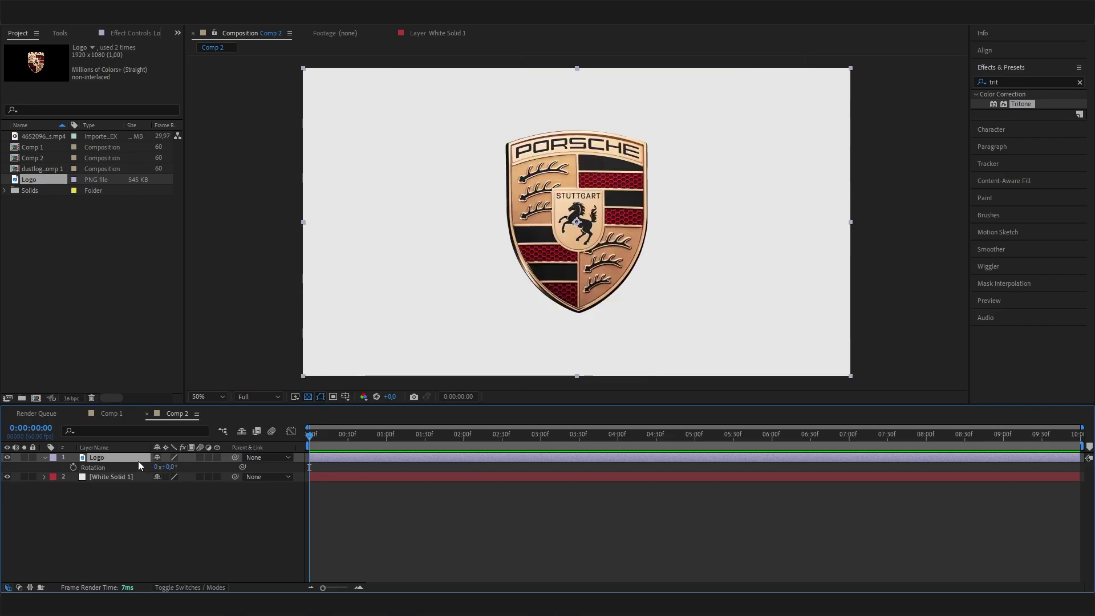
left_click(217, 457)
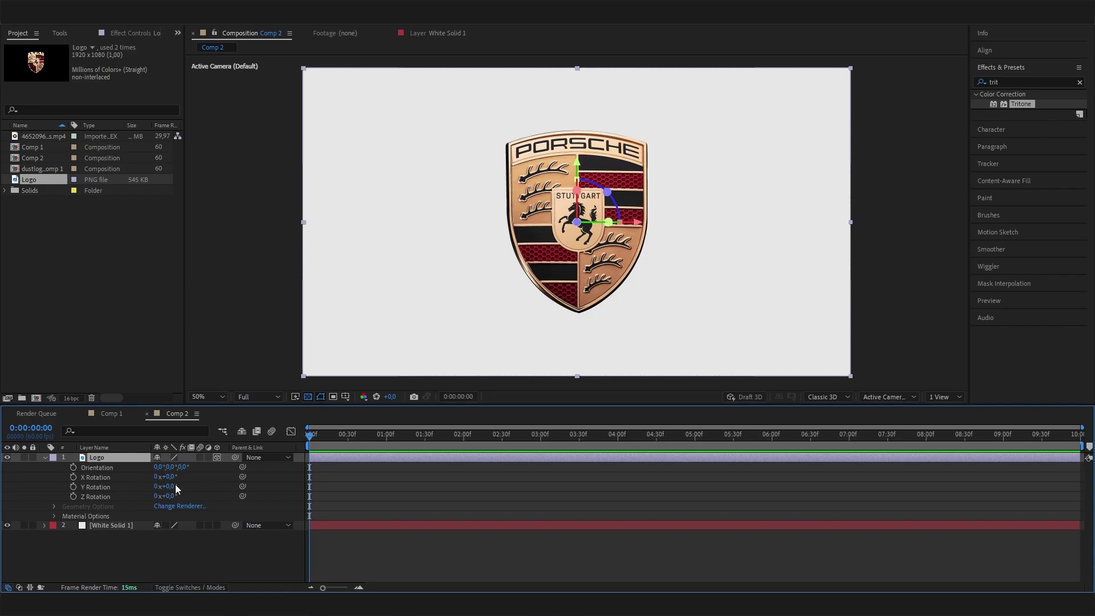
Set the Logo's Y Rotation to -450° so the crest turns edge-on.
left_click_drag(171, 486, 231, 508)
key("ctrl+z")
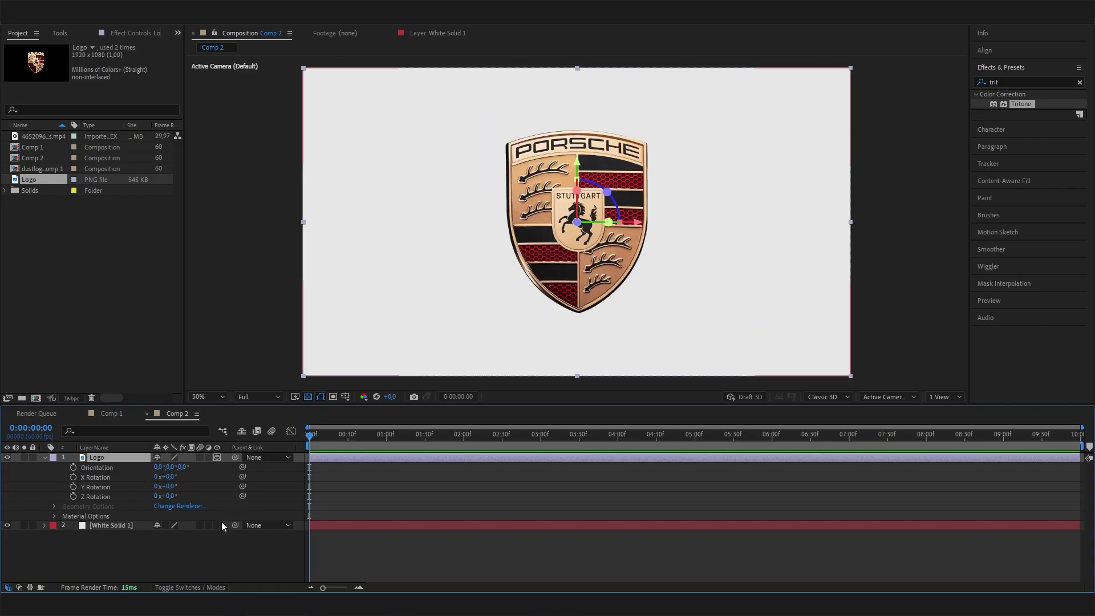
left_click(173, 486)
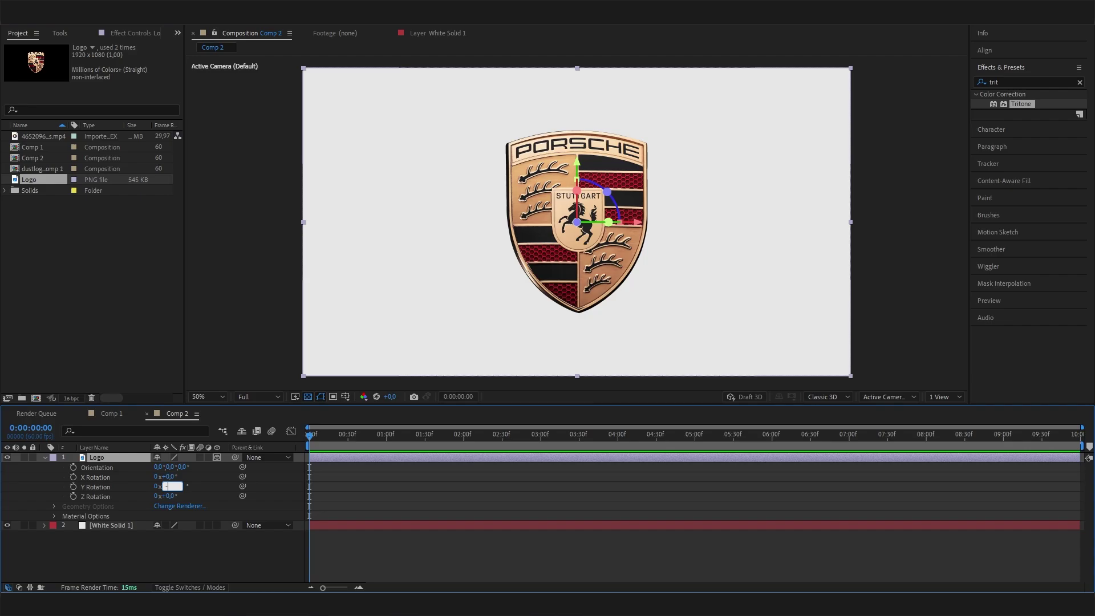
key("Return")
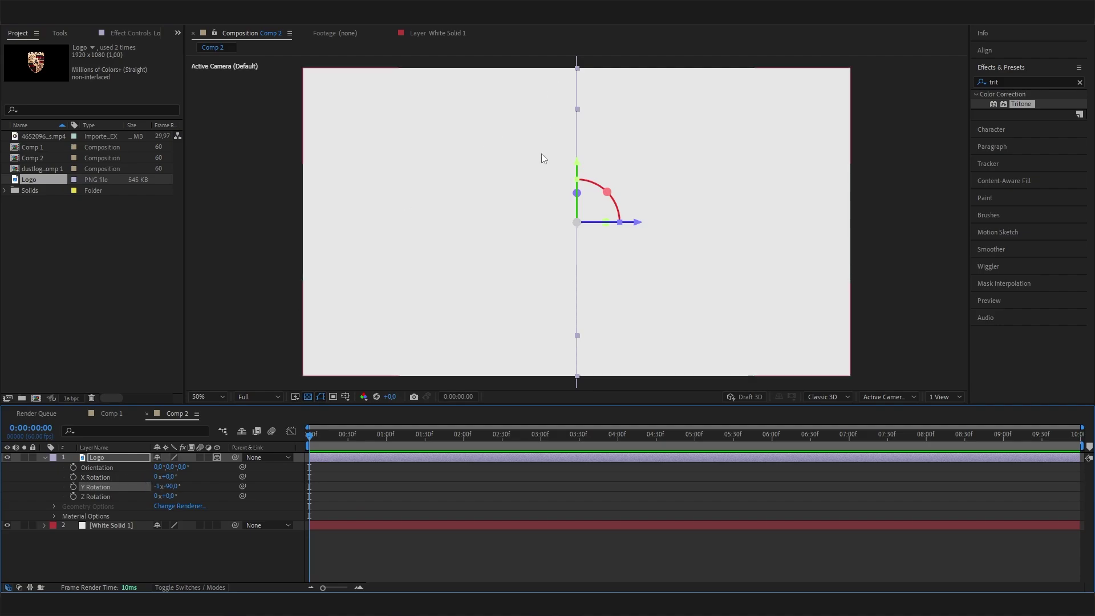
Keyframe Y Rotation at -450° at 0:00 and at 0° at 2:30.
left_click(73, 487)
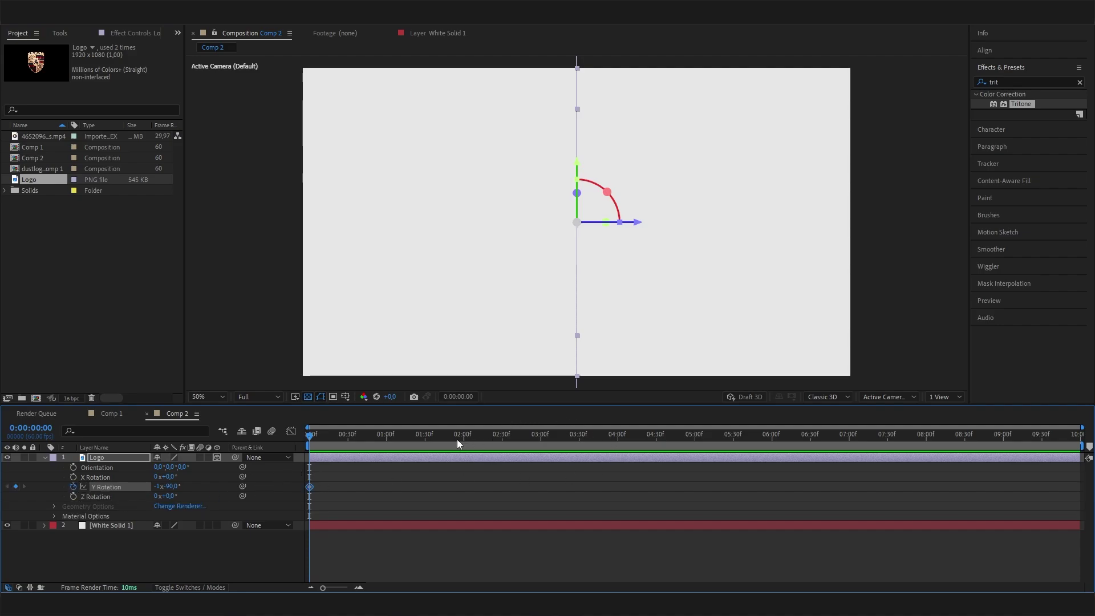
left_click_drag(468, 441, 502, 435)
left_click(172, 486)
type("0")
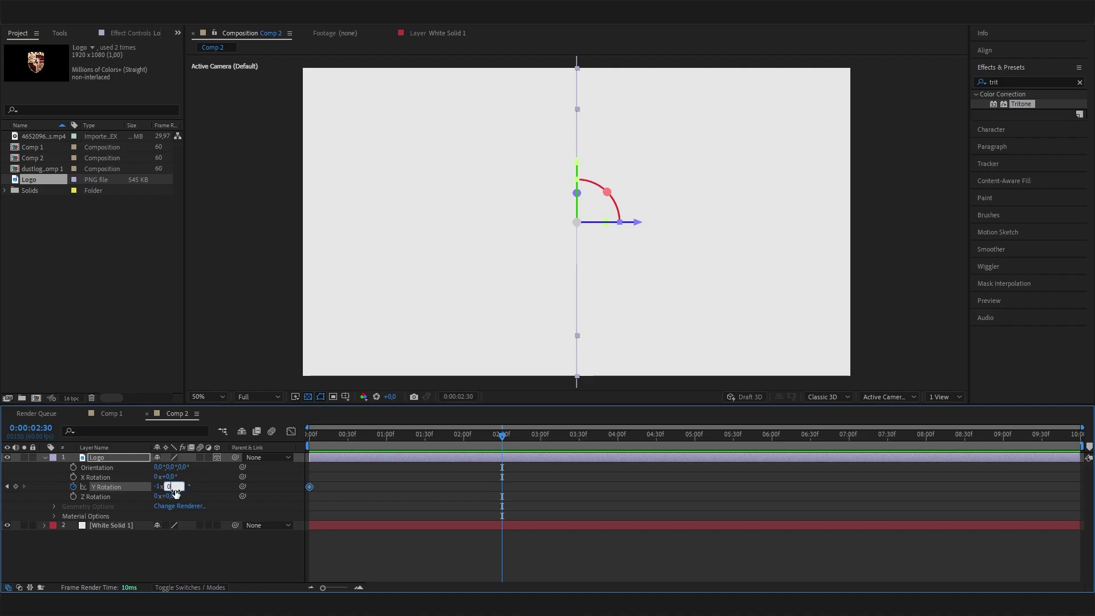
key("Return")
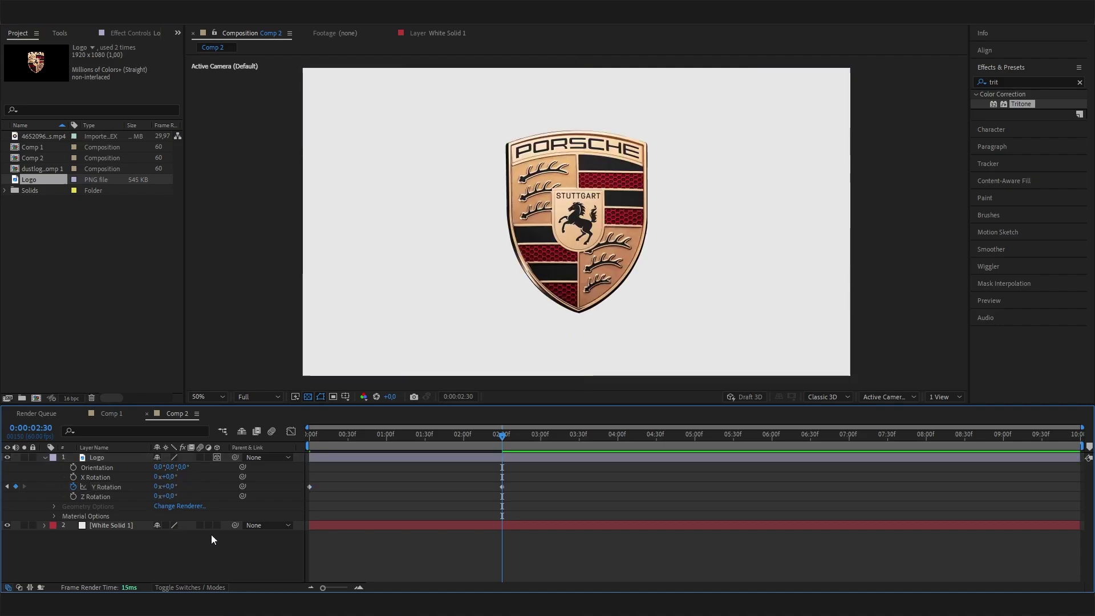
Rewind and preview the spin-in animation, stopping at 2:03.
mouse_move(497, 443)
left_mouse_down()
mouse_move(303, 454)
mouse_move(362, 436)
mouse_move(529, 425)
mouse_move(502, 437)
mouse_move(515, 428)
mouse_move(309, 435)
mouse_move(481, 434)
left_mouse_up()
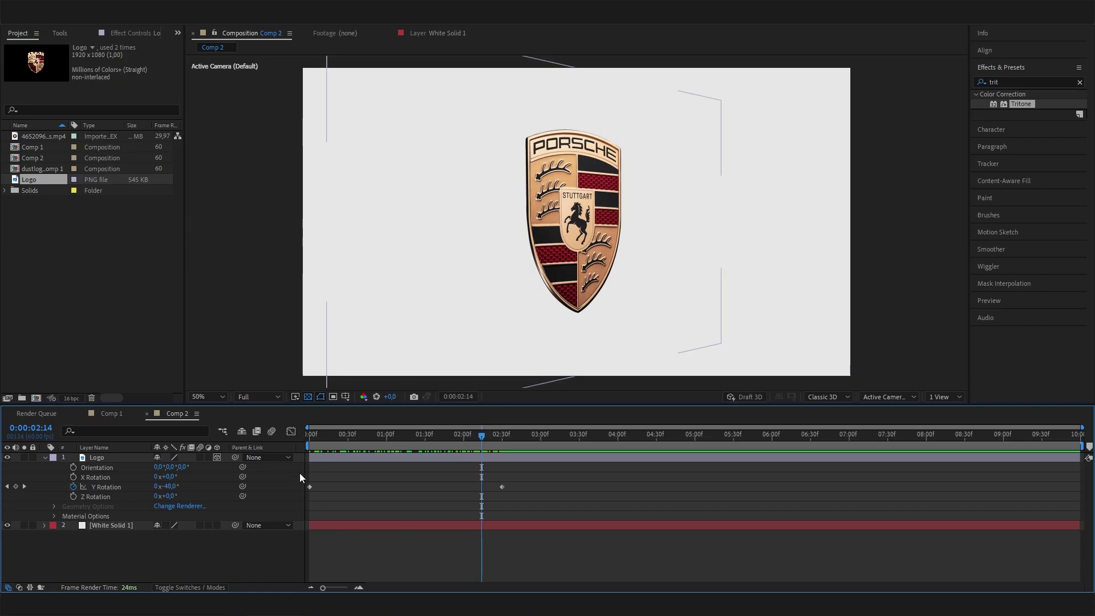
left_click_drag(366, 437, 309, 435)
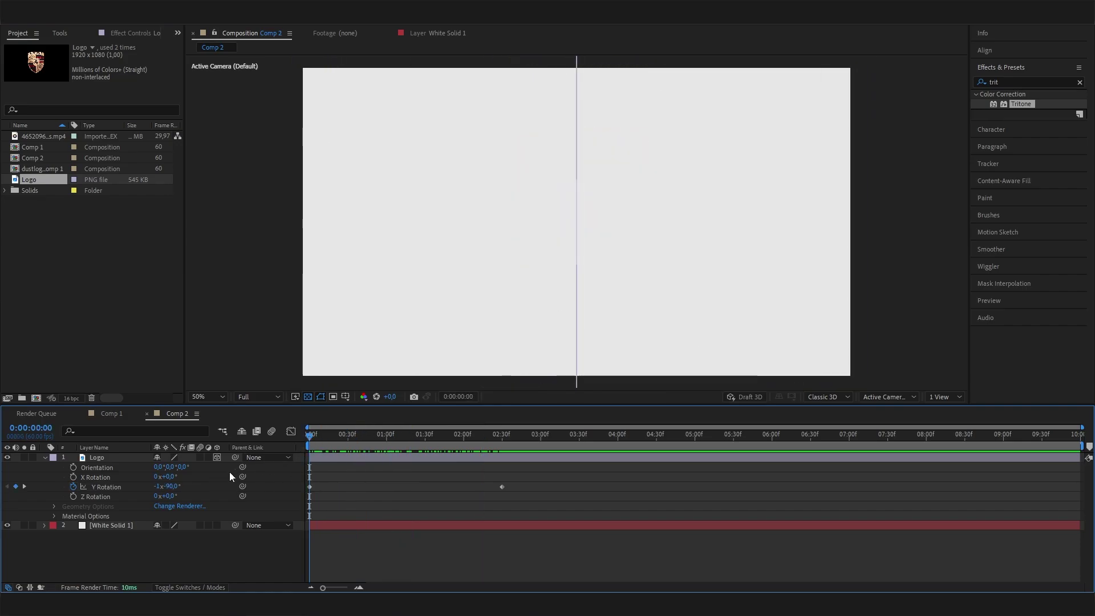
key("space")
key("Return")
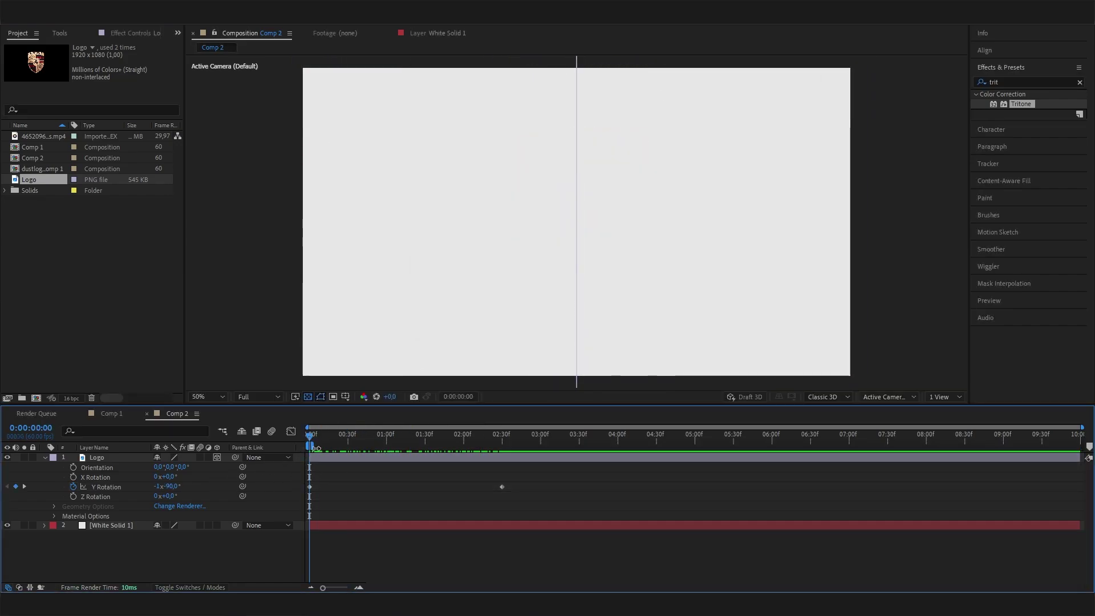
key("space")
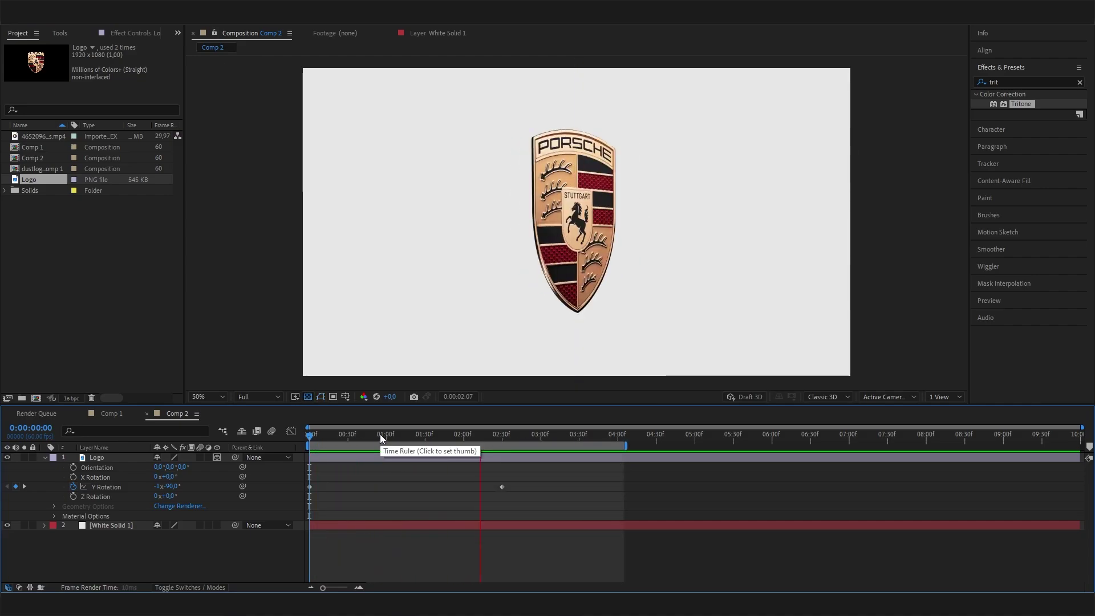
key("space")
left_click(467, 438)
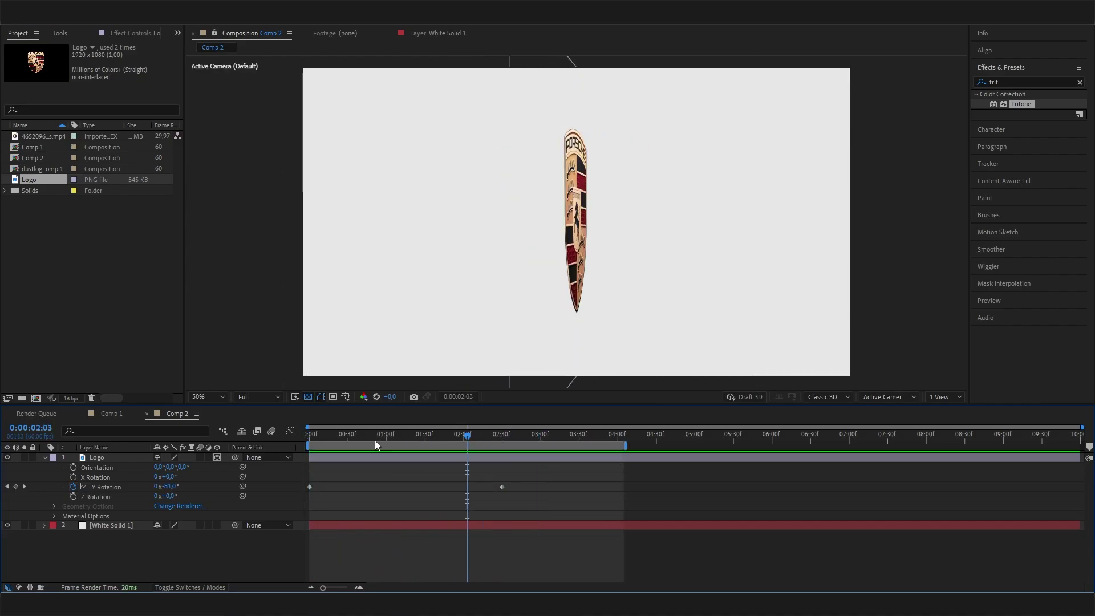
Show the Y Rotation curve in the Graph Editor and ease both keyframes into an S-curve.
left_click(290, 432)
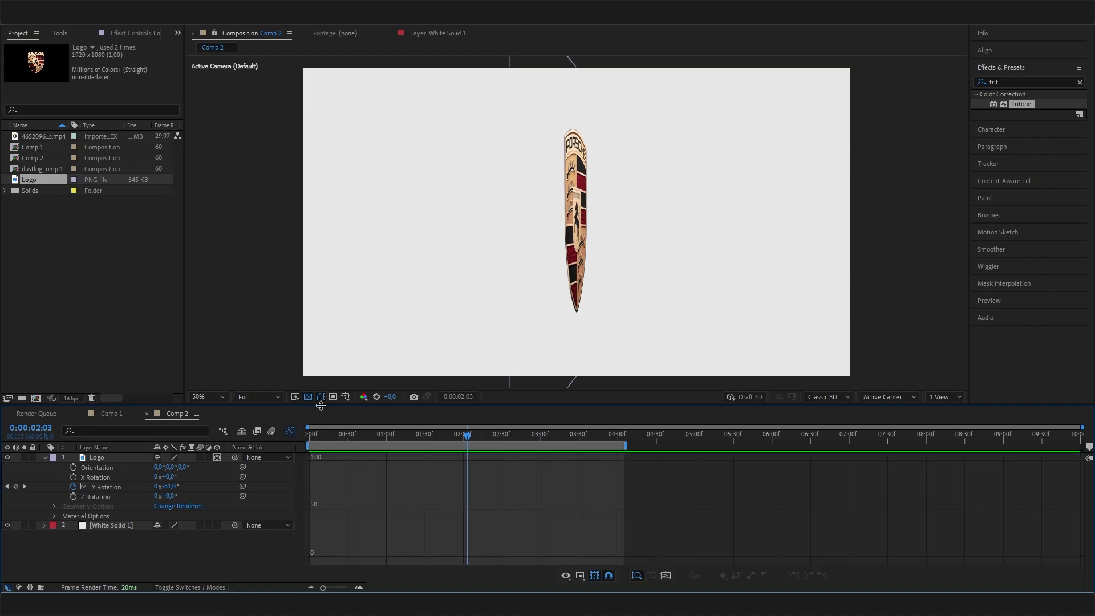
left_click(111, 485)
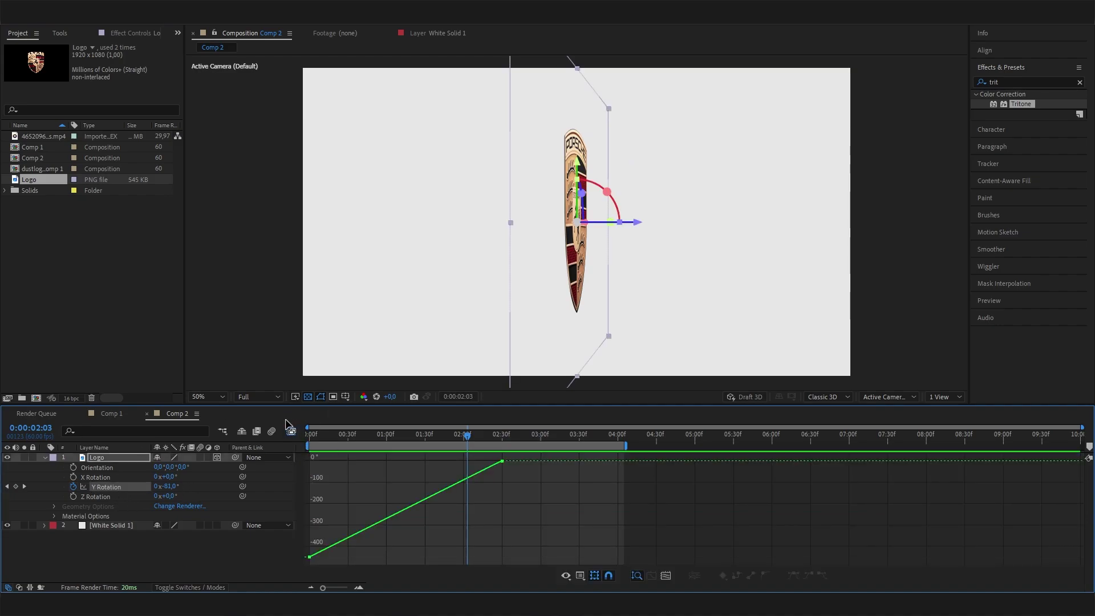
left_click(113, 488)
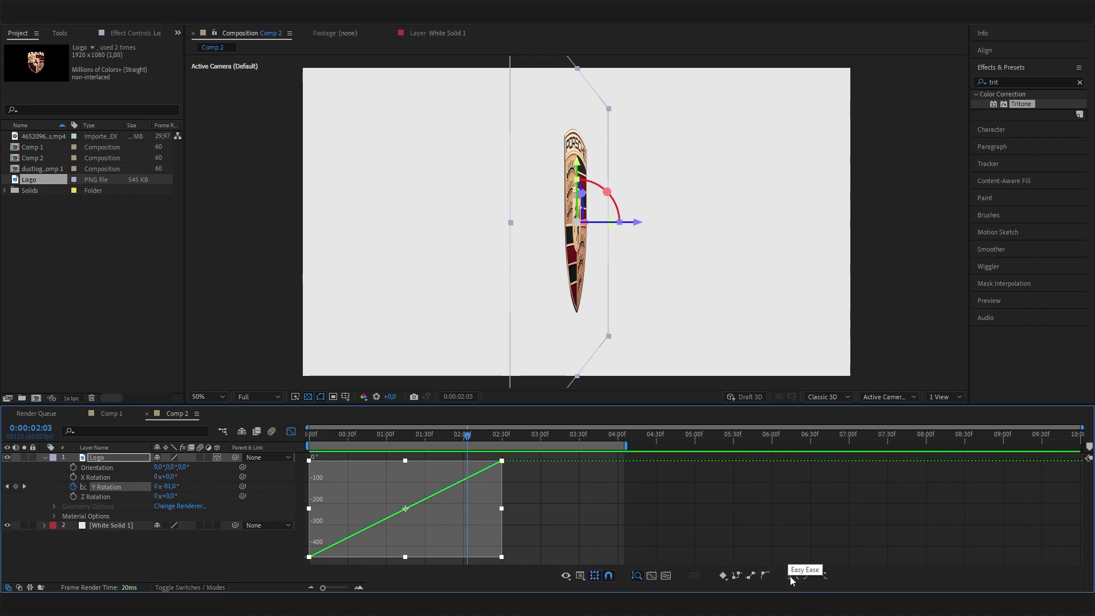
left_click(791, 575)
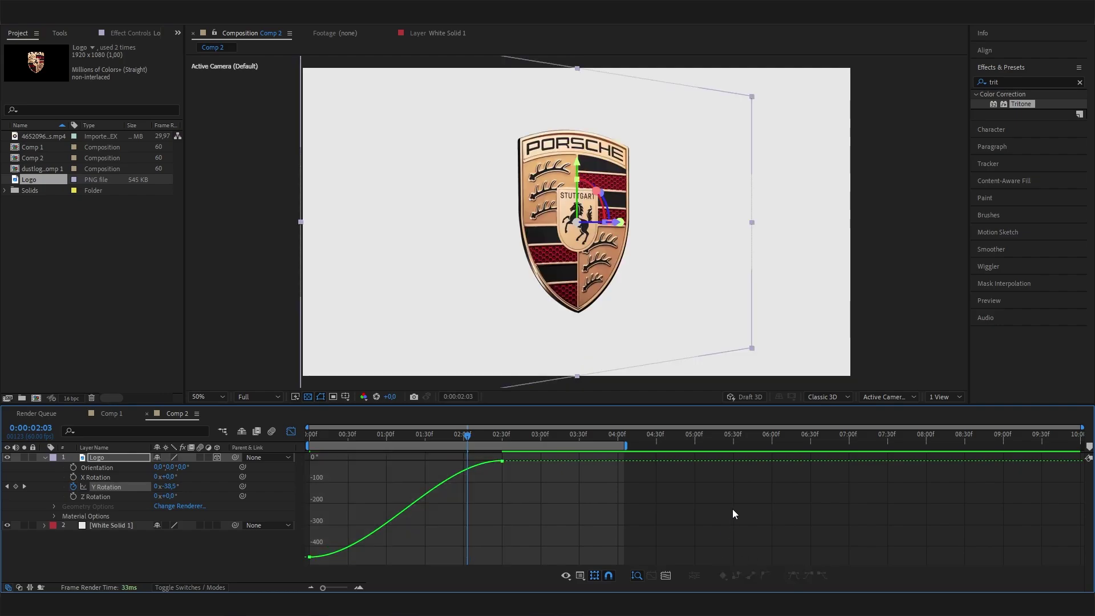
Drag the easing handles so the spin starts fast and settles slowly into 0°, then preview.
left_click(309, 556)
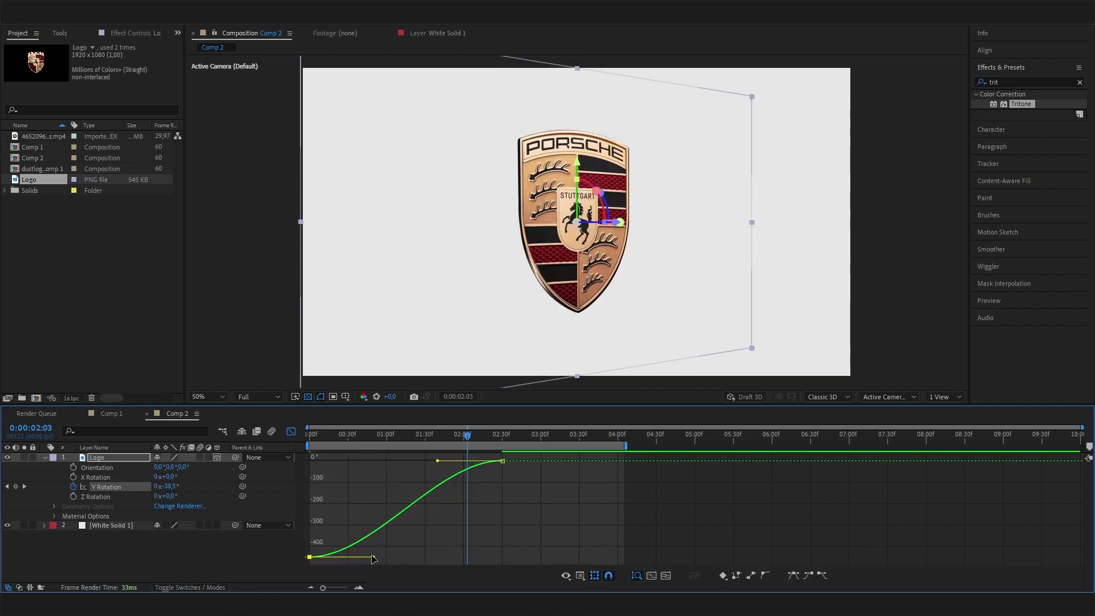
left_click(401, 538)
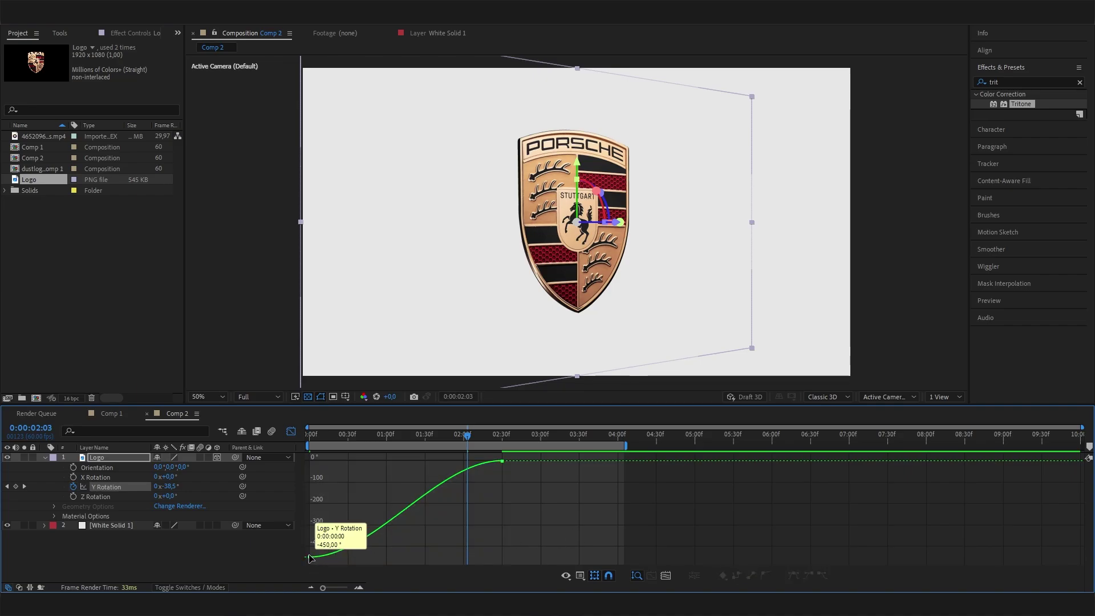
left_click(334, 555)
left_click_drag(374, 558, 319, 553)
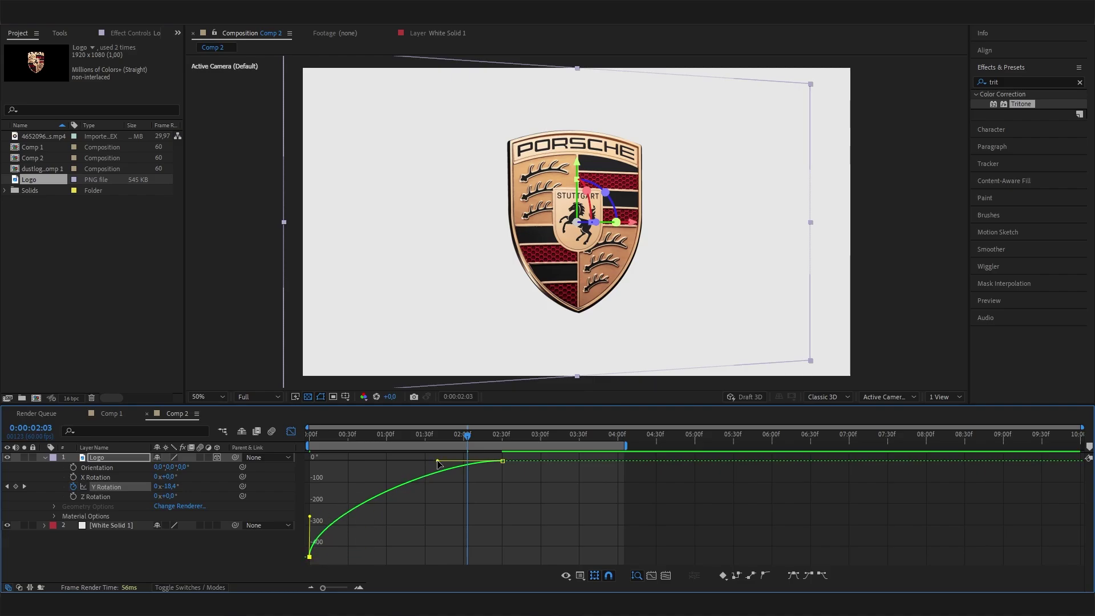
left_click_drag(438, 463, 379, 463)
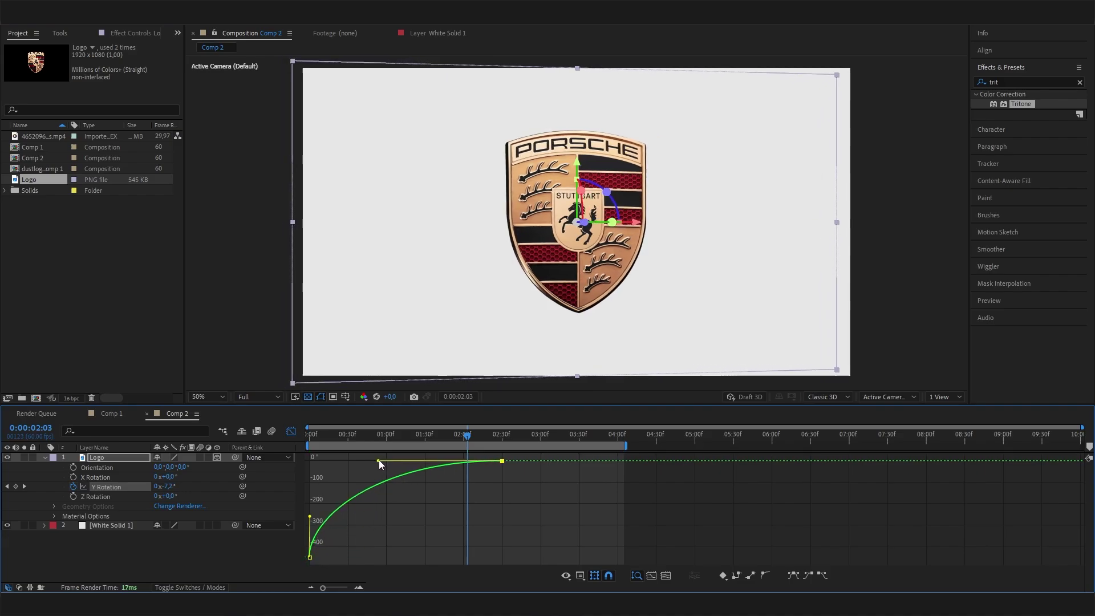
key("space")
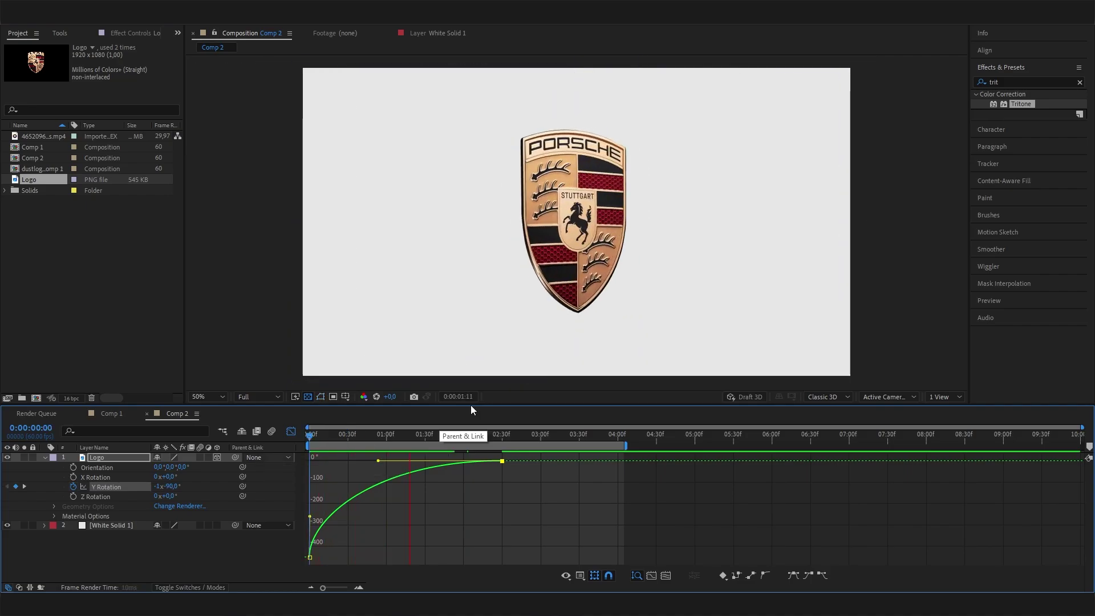
Replay the eased spin preview from the beginning.
key("space")
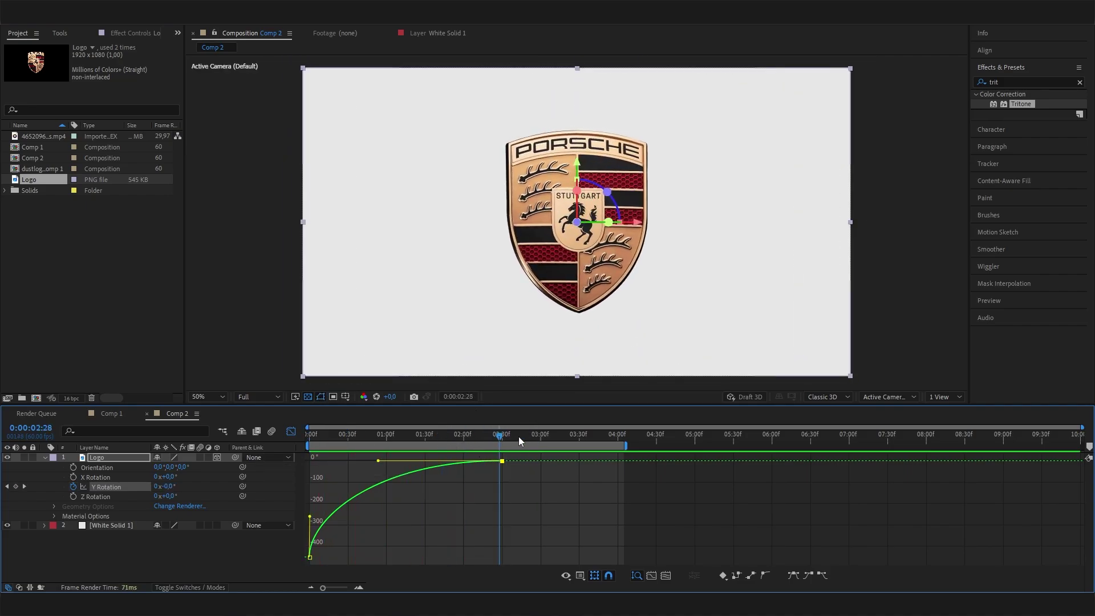
key("space")
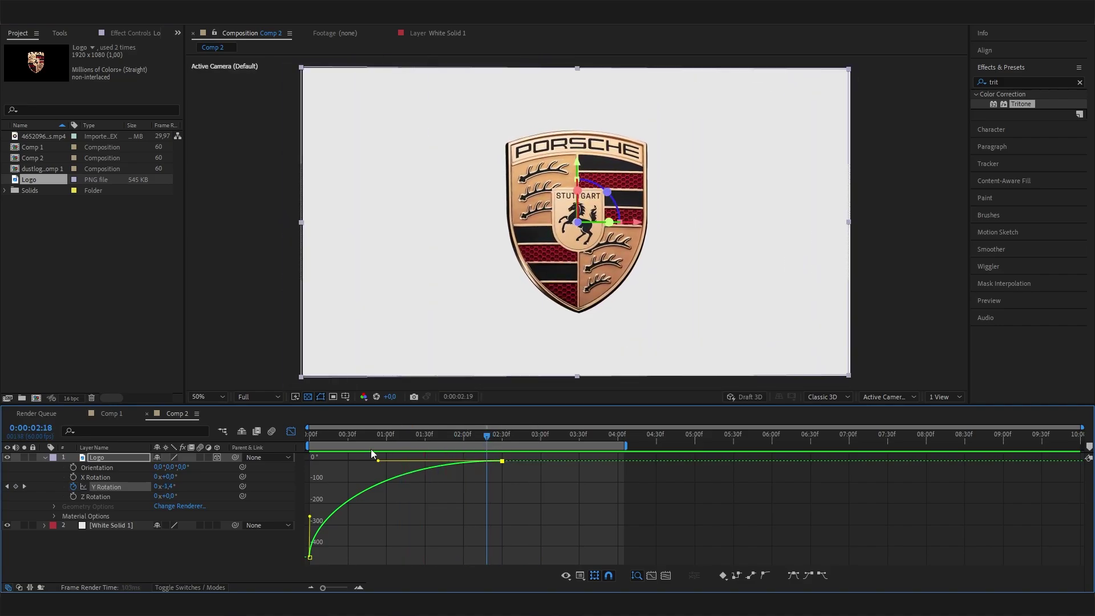
key("Home")
key("space")
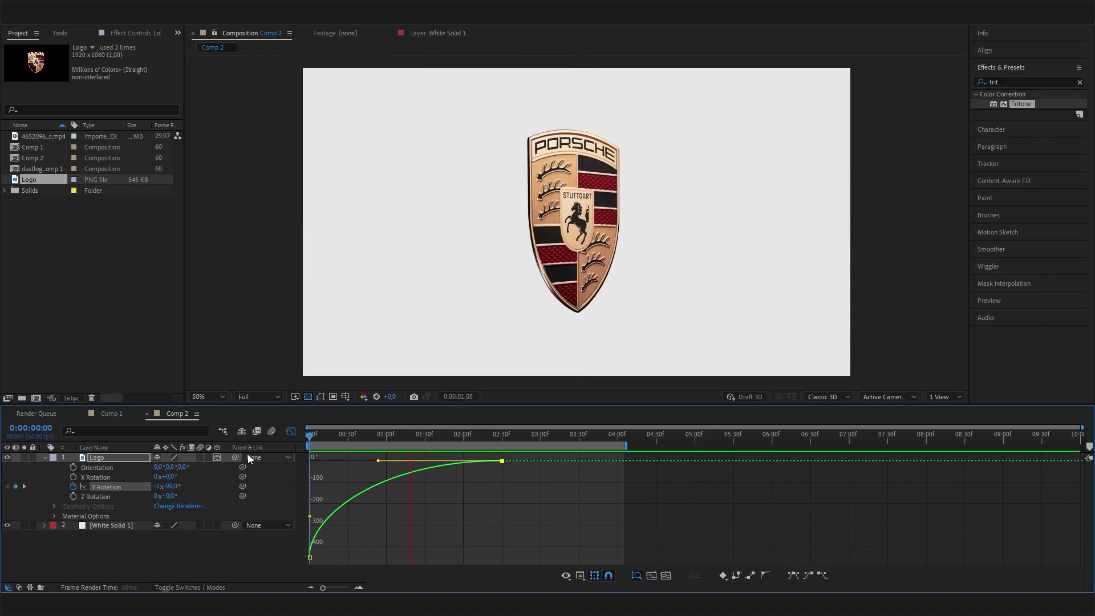
Return to the layer-bar view, rewind to the start, and select the Logo layer.
left_click(290, 431)
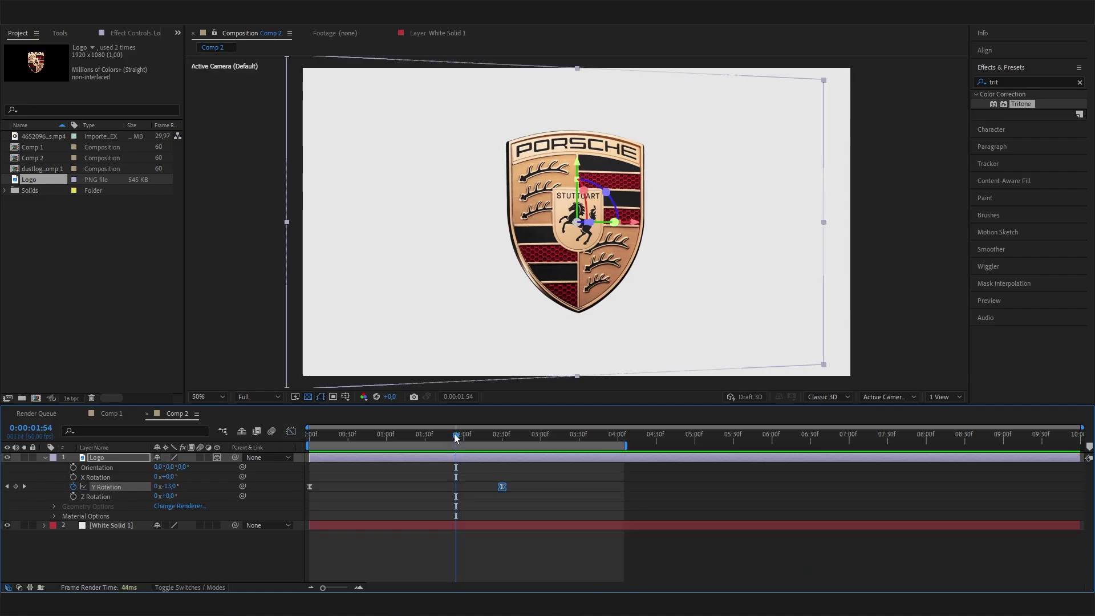
mouse_move(456, 438)
left_mouse_down()
mouse_move(350, 443)
mouse_move(386, 436)
left_mouse_up()
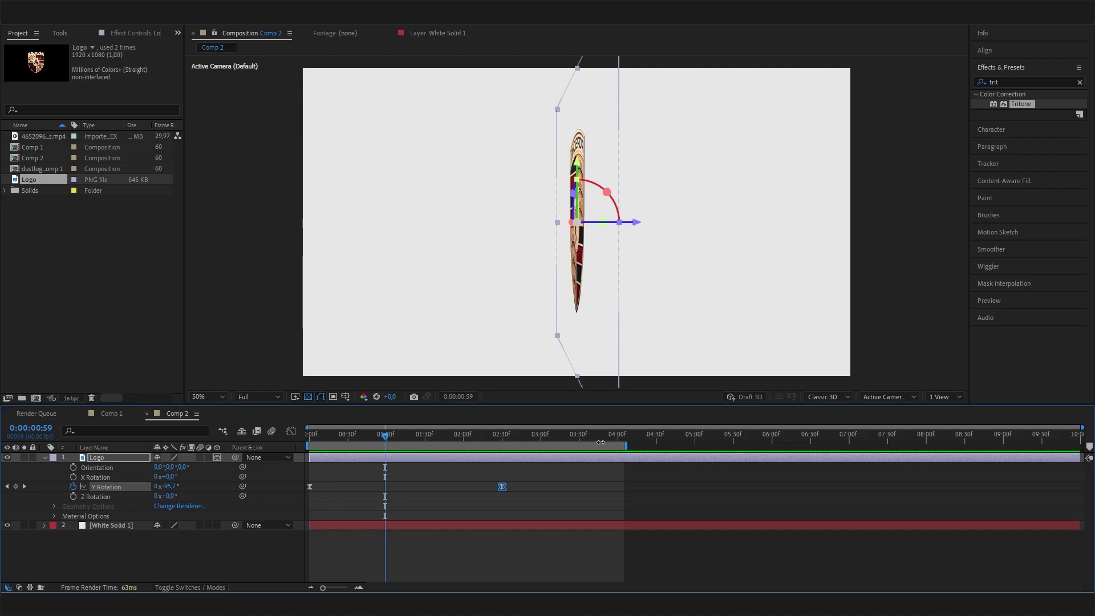
key("Home")
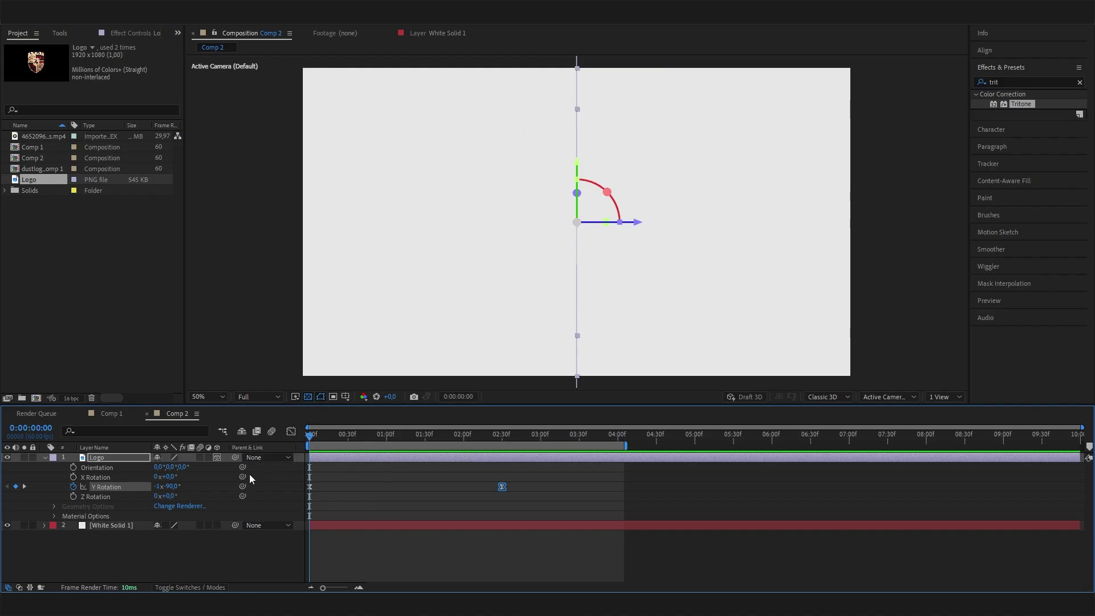
left_click(144, 546)
left_click(114, 459)
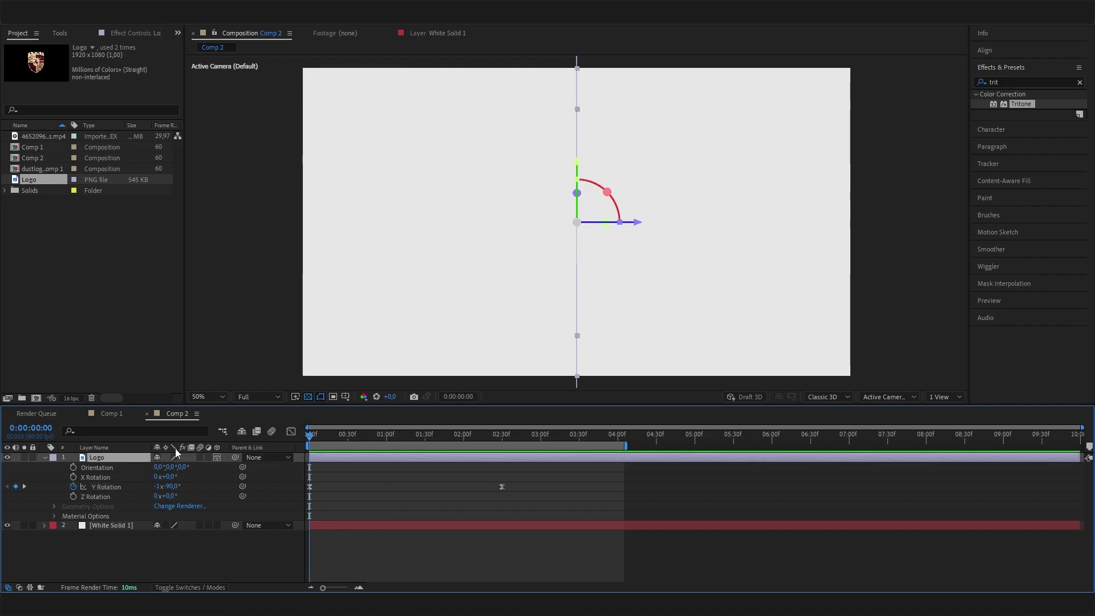
Pre-compose the Logo layer with 'Move all attributes' into Logo Comp 1, then scrub to check it.
right_click(117, 459)
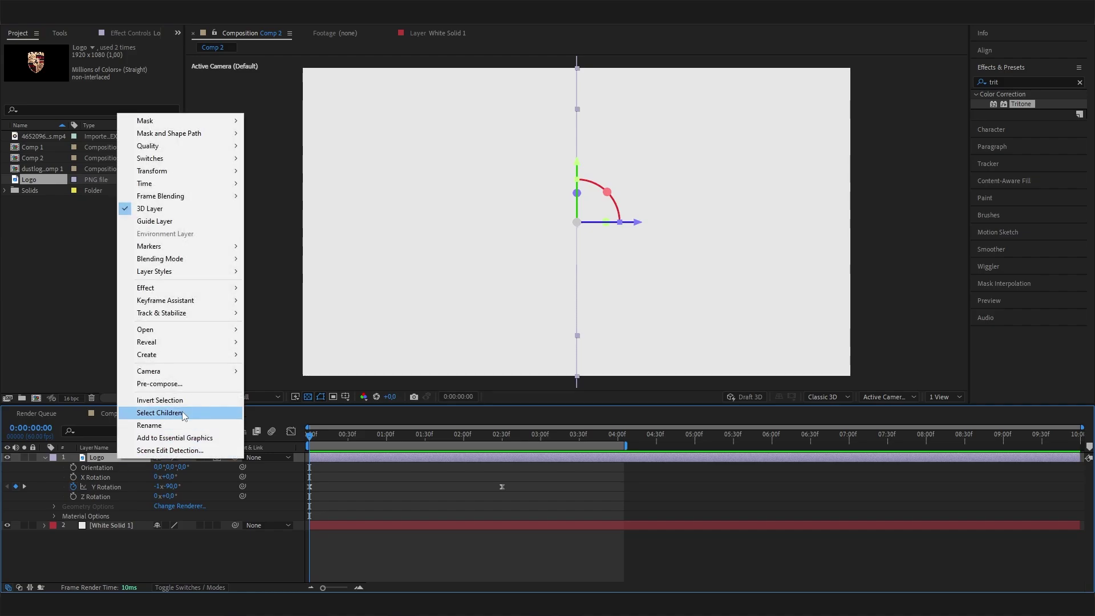
left_click(184, 388)
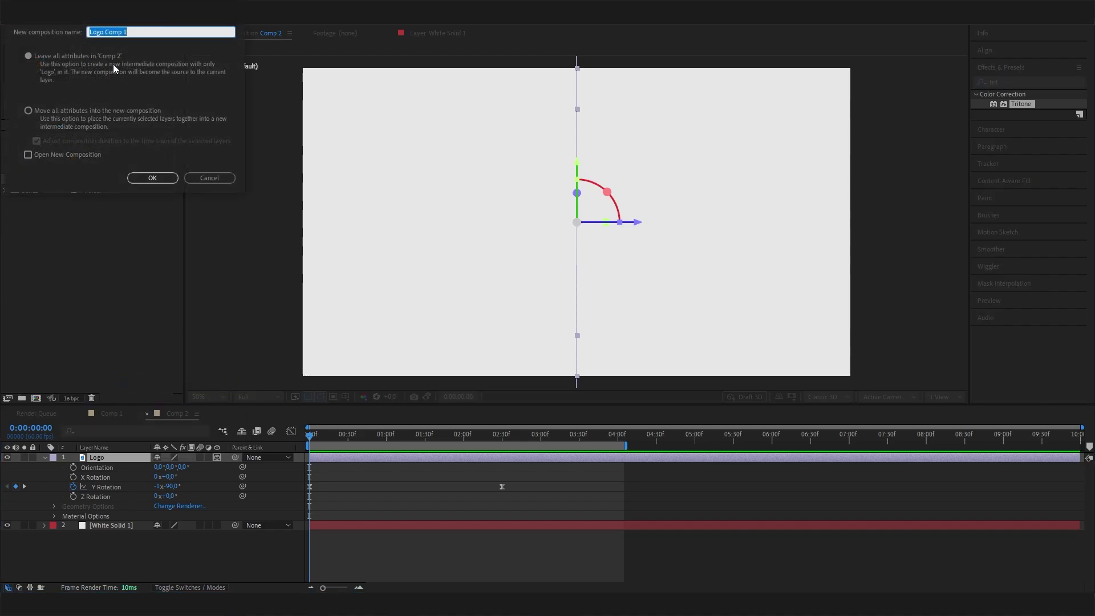
left_click(28, 110)
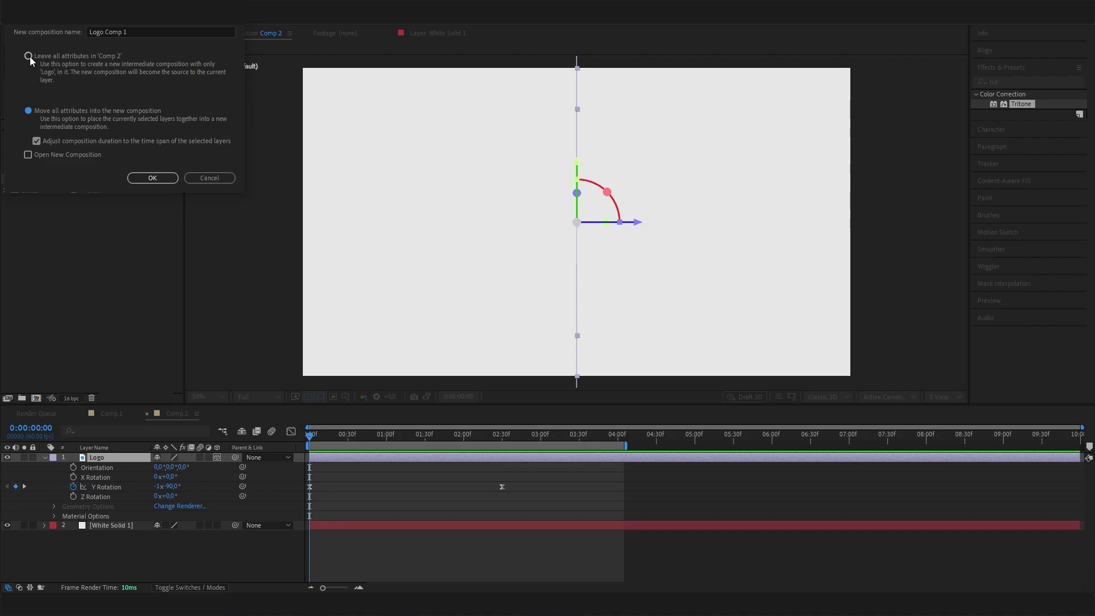
left_click(152, 178)
left_click_drag(386, 434, 453, 436)
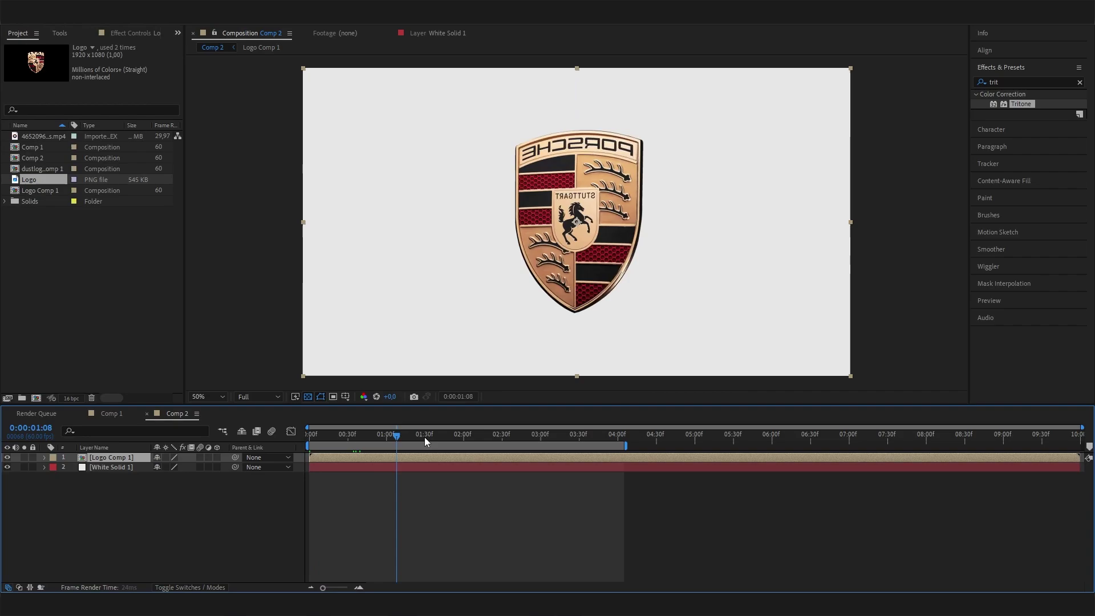
left_click(146, 533)
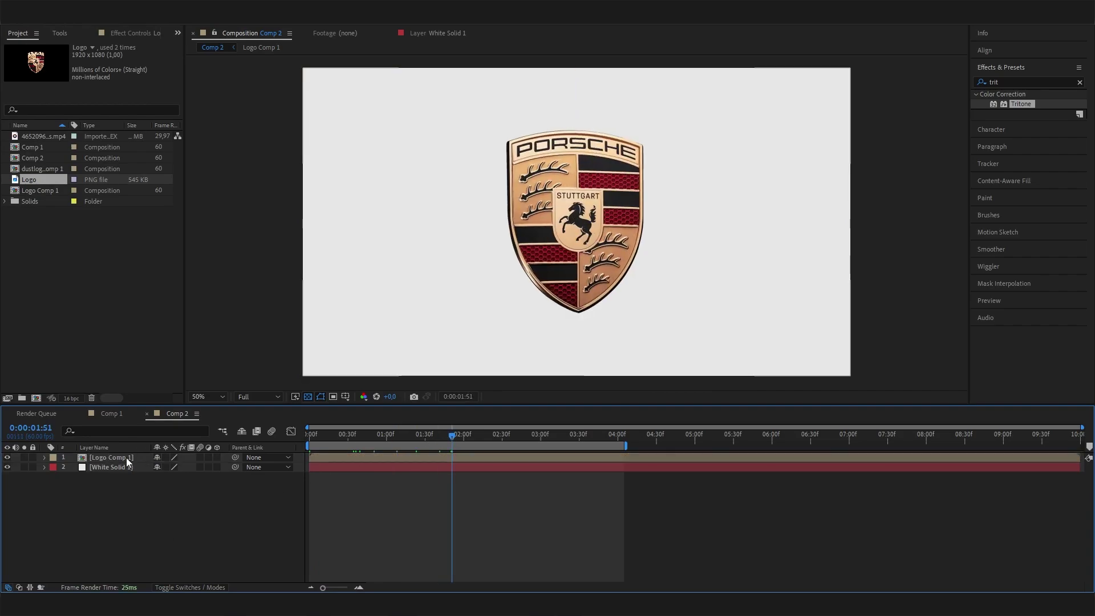
Duplicate the Logo Comp 1 layer.
left_click(125, 457)
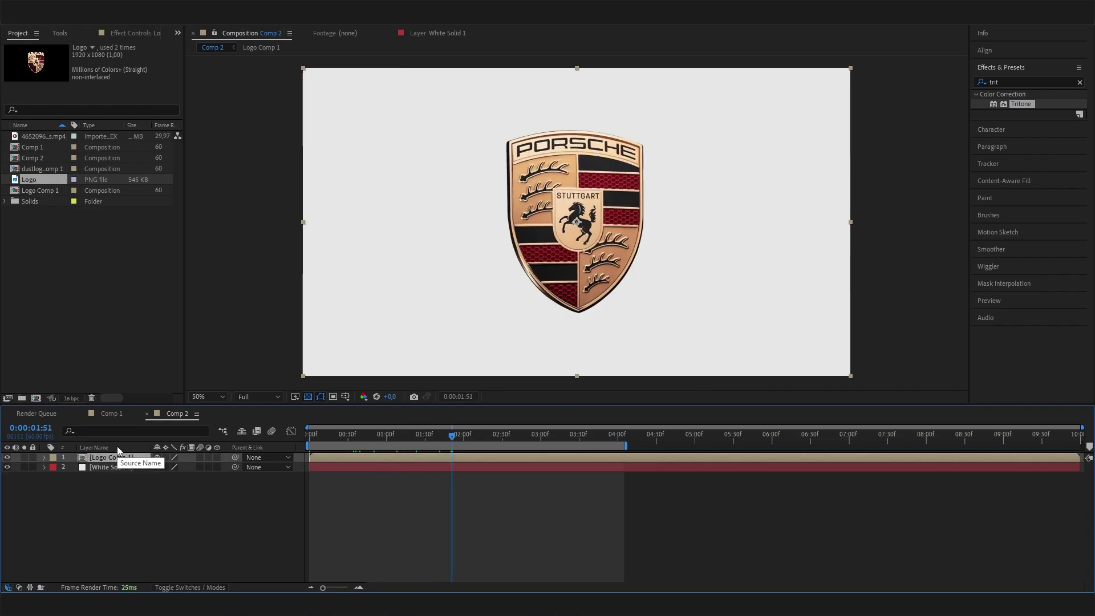
key("ctrl+d")
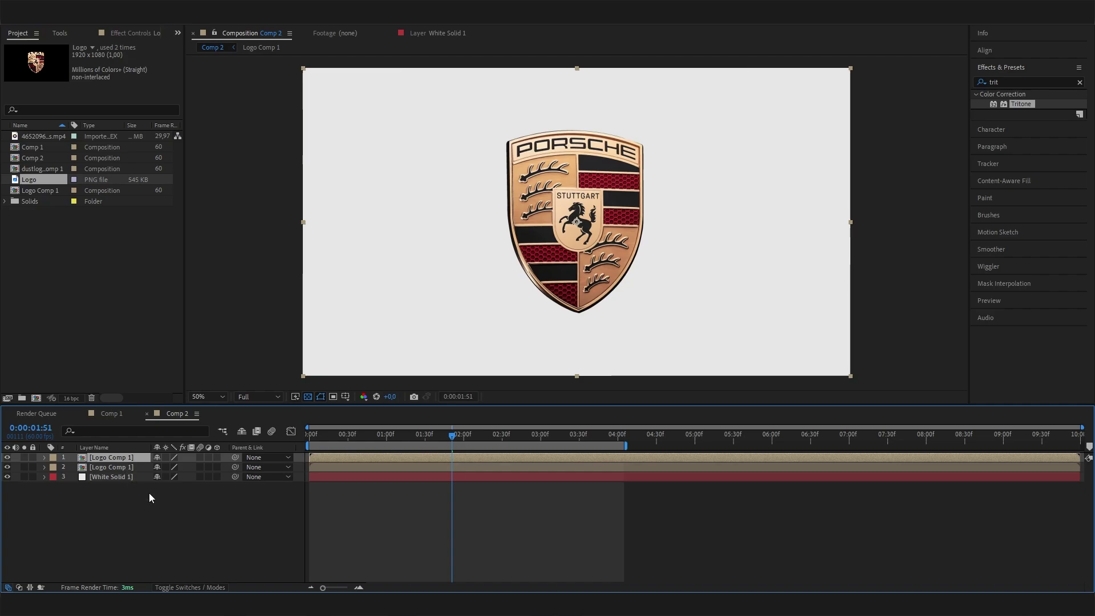
left_click(149, 493)
Search 'echo' and apply the Echo effect to the second Logo Comp 1 layer.
left_click_drag(410, 437, 431, 437)
left_click(115, 468)
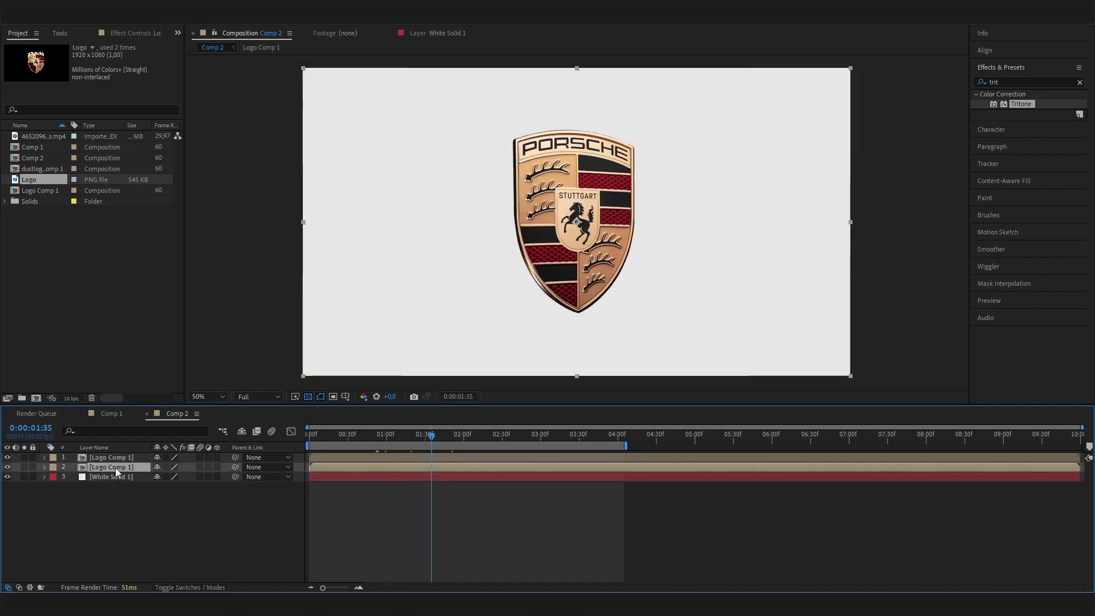
left_click(1003, 82)
type("echo")
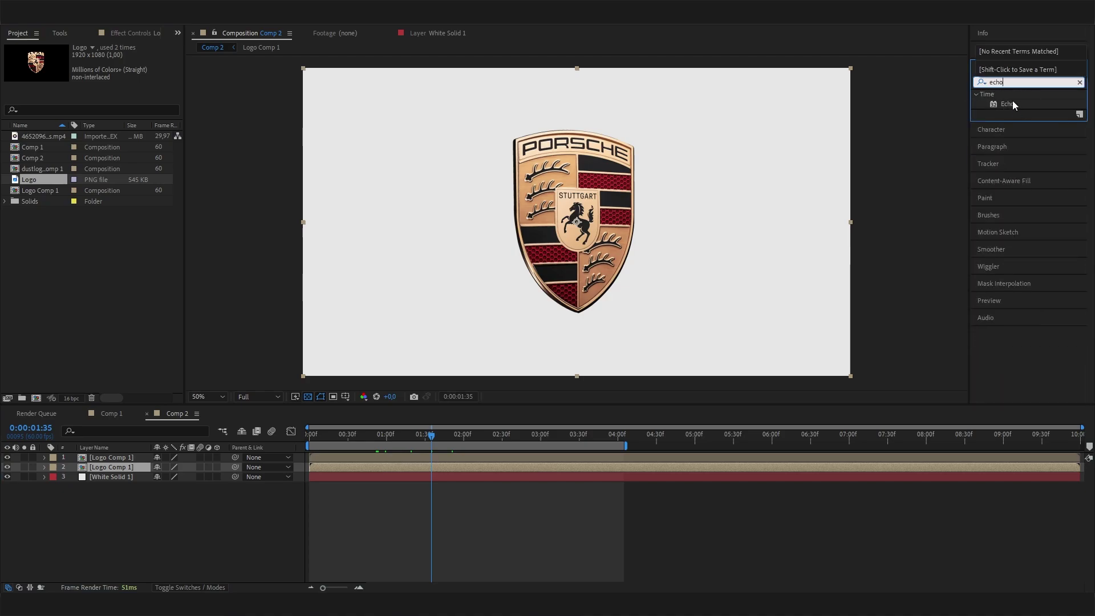
left_click_drag(1006, 103, 134, 468)
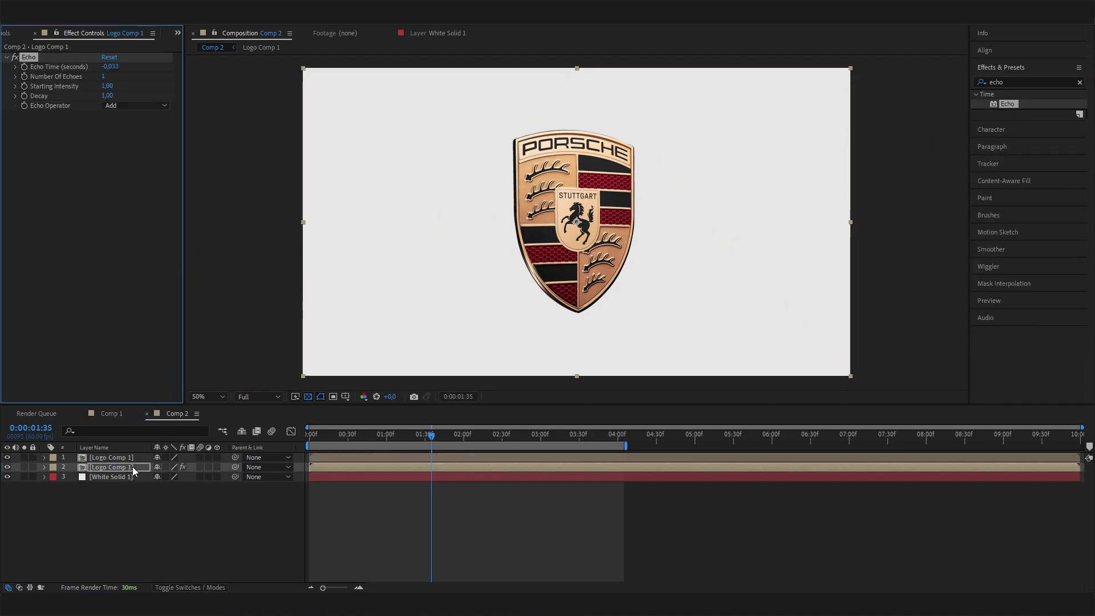
Set Echo Time to -0.010 s and keep 20 echoes.
mouse_move(439, 433)
left_mouse_down()
mouse_move(377, 435)
mouse_move(419, 436)
left_mouse_up()
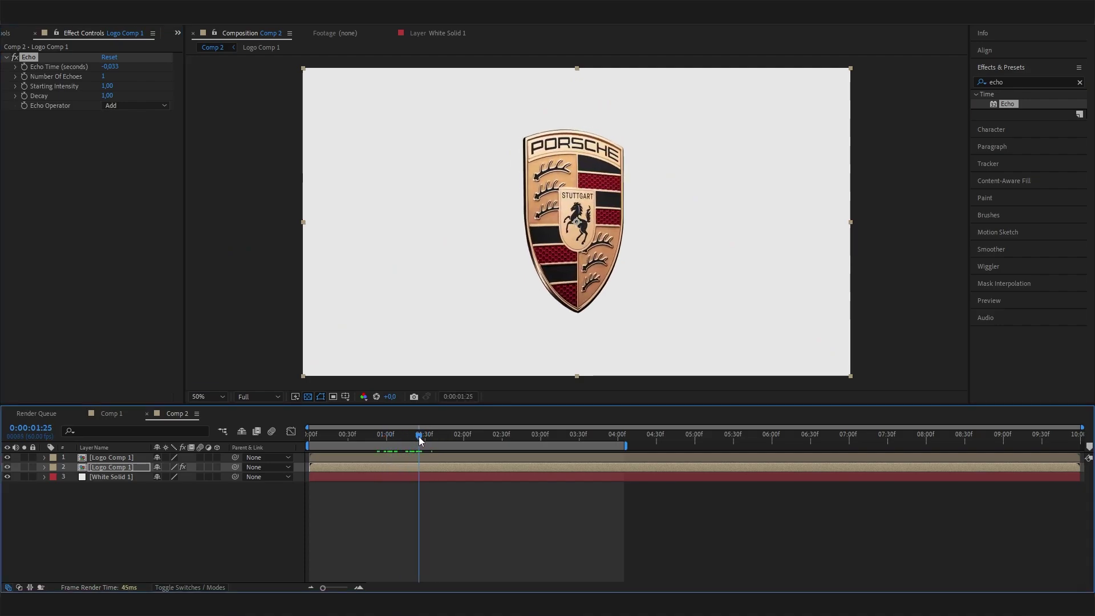
mouse_move(417, 436)
left_mouse_down()
mouse_move(384, 433)
mouse_move(405, 436)
left_mouse_up()
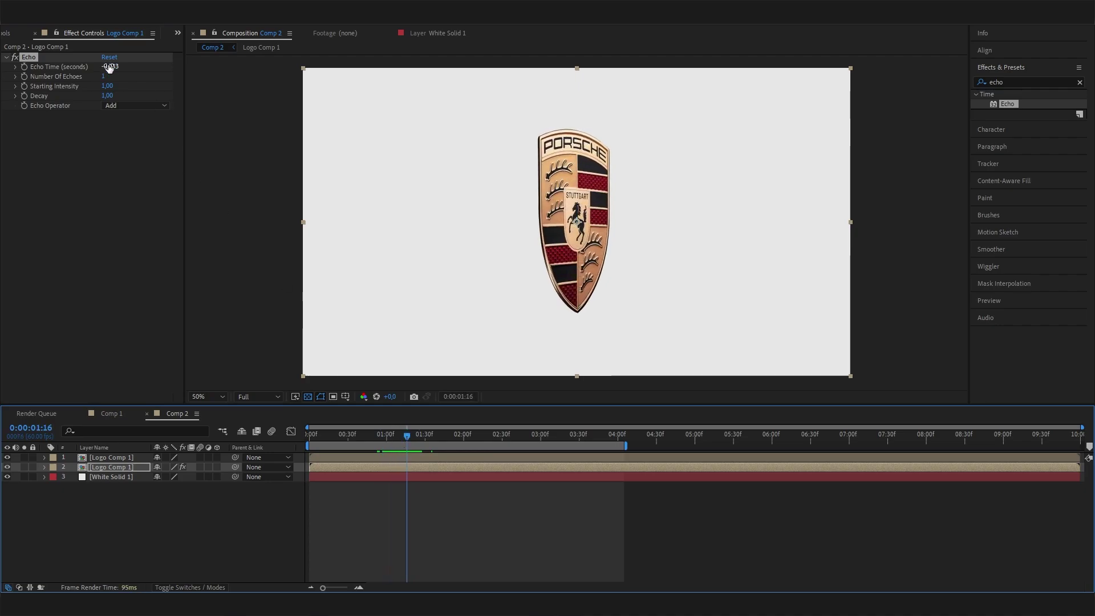
left_click_drag(109, 67, 122, 71)
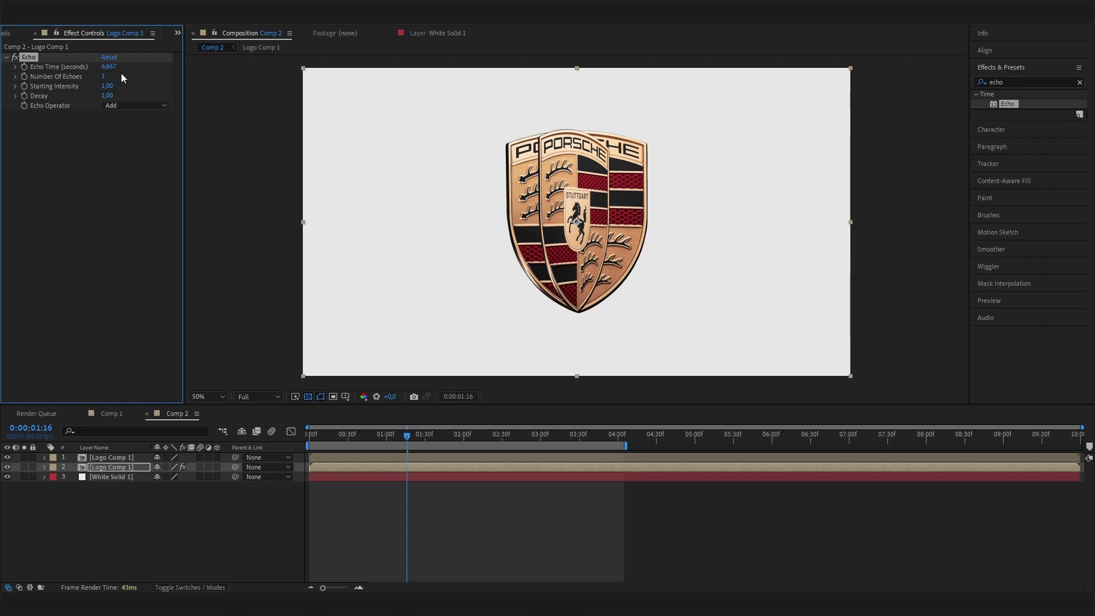
left_click(110, 72)
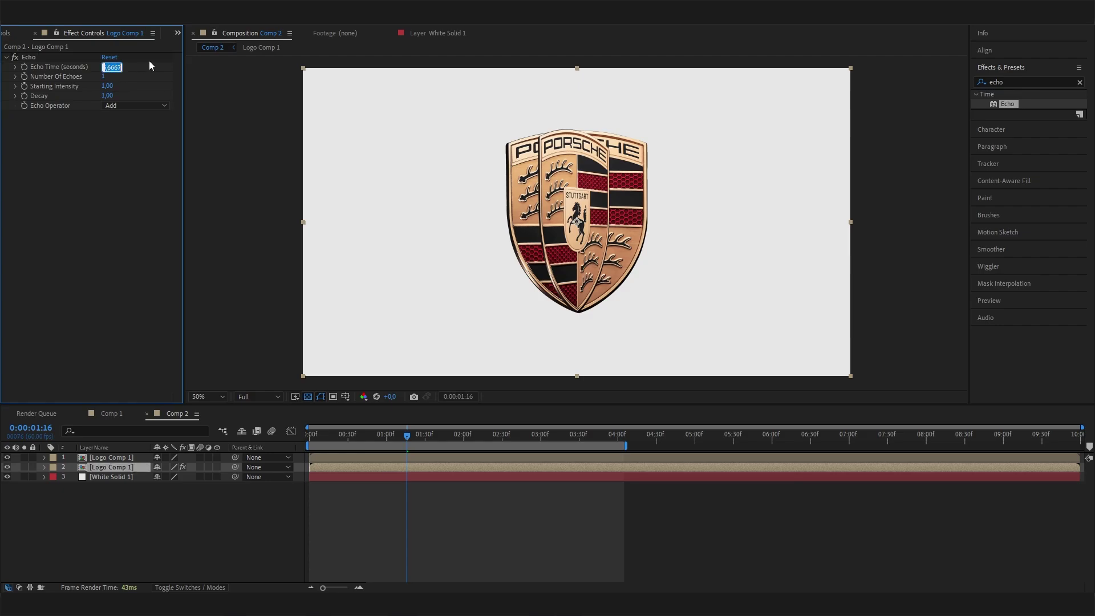
type("-0,0")
type("1")
left_click(149, 61)
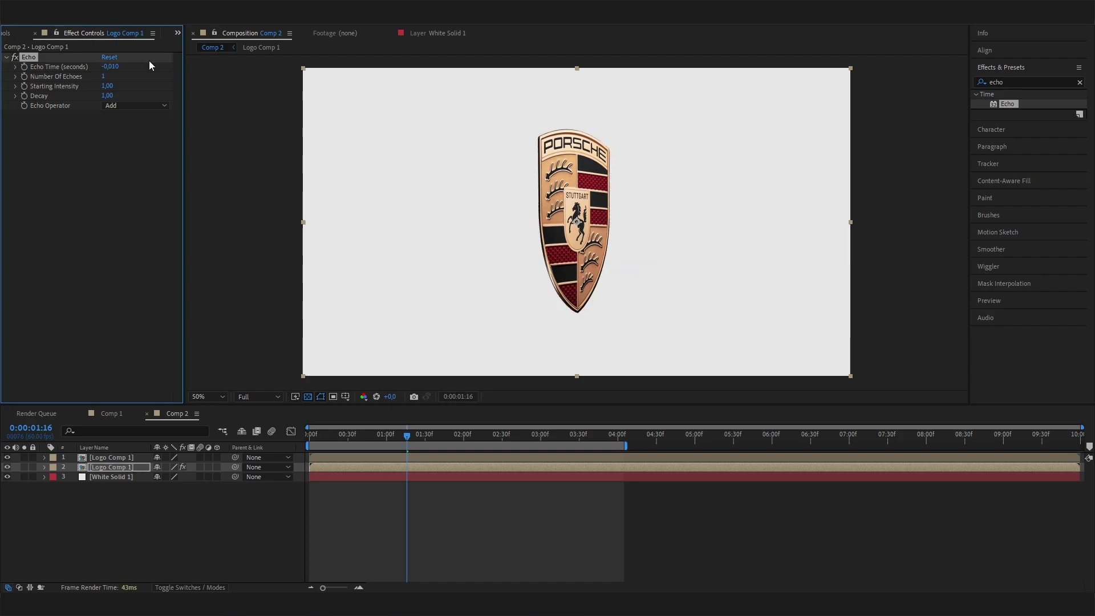
left_click(105, 76)
type("20")
key("Return")
Switch the Echo operator to Maximum and check the trails at 0:00:00:44.
left_click_drag(402, 438, 364, 436)
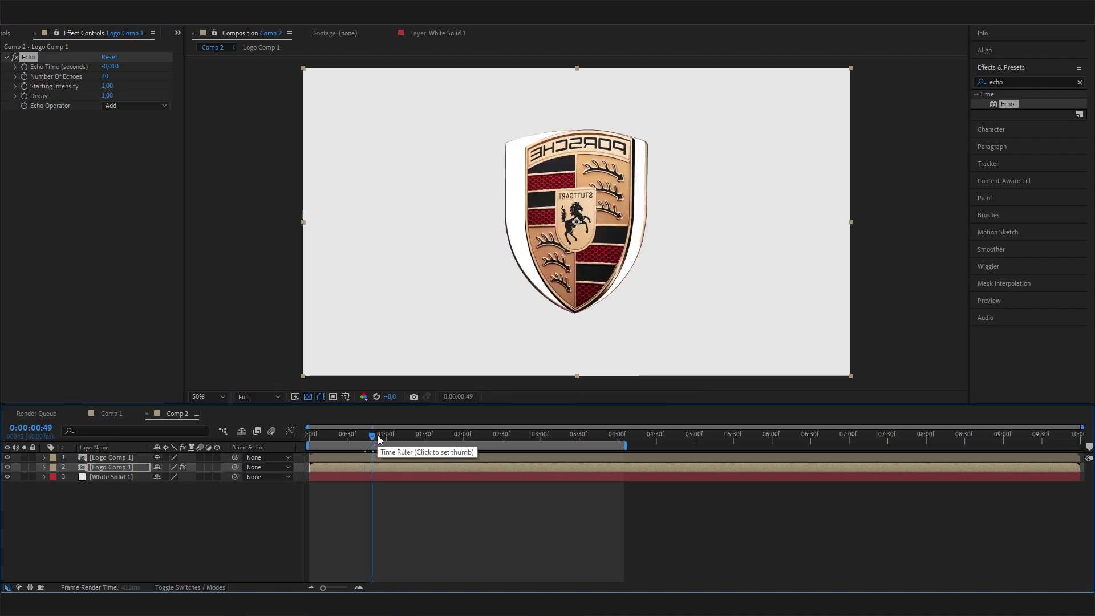
left_click_drag(364, 436, 391, 435)
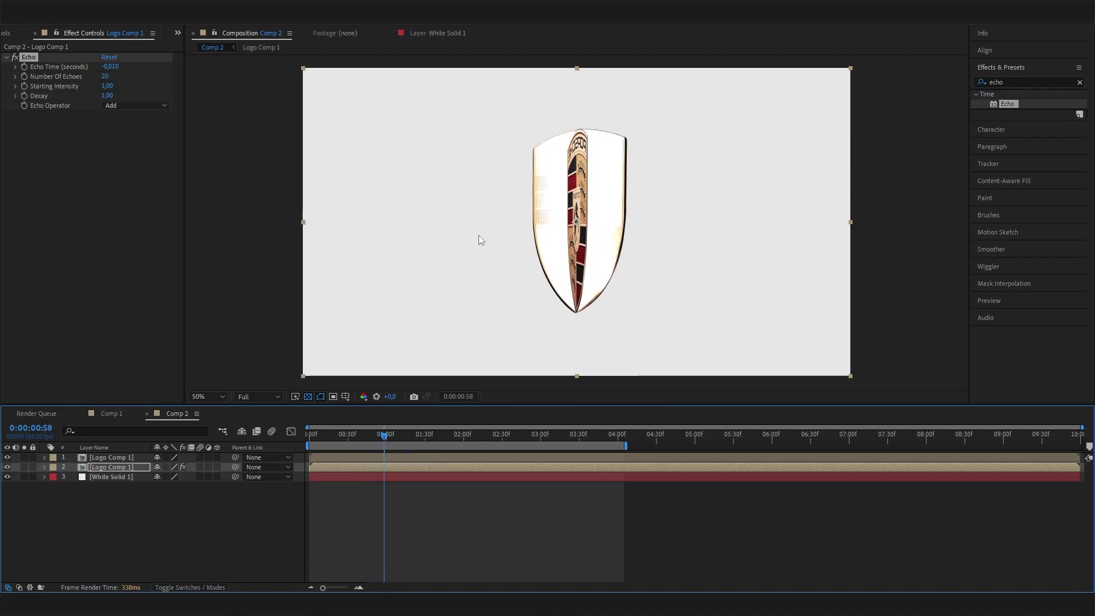
left_click(126, 105)
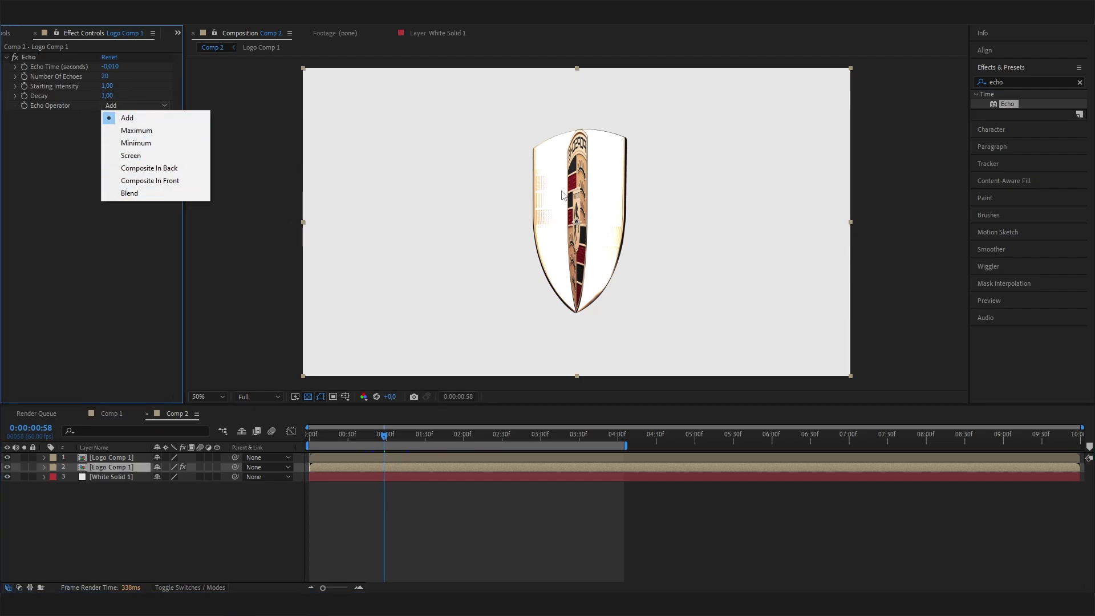
left_click(31, 137)
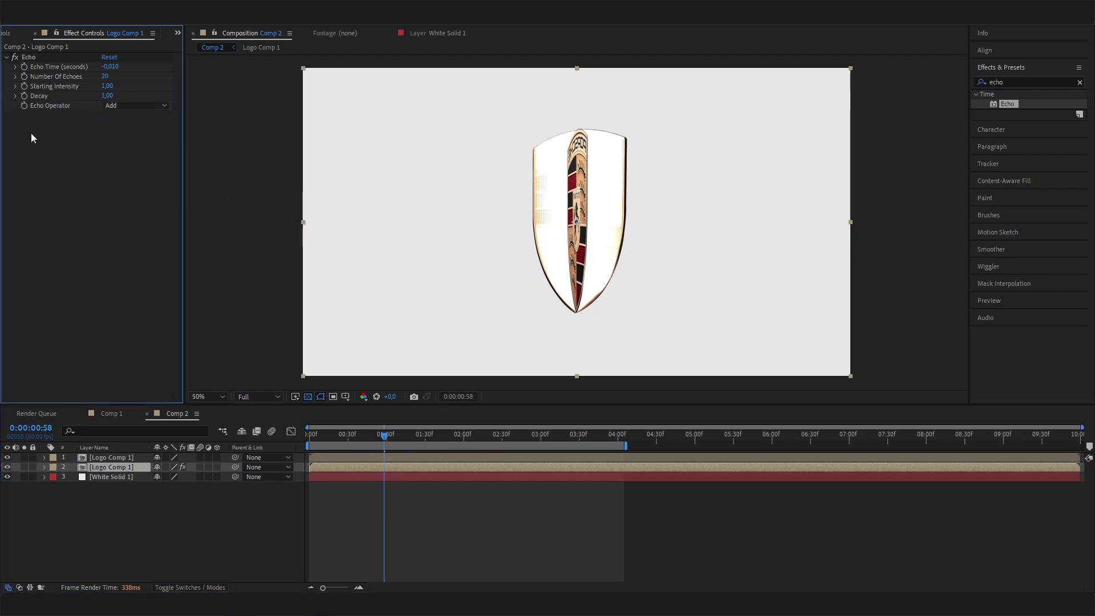
left_click(117, 106)
left_click(142, 132)
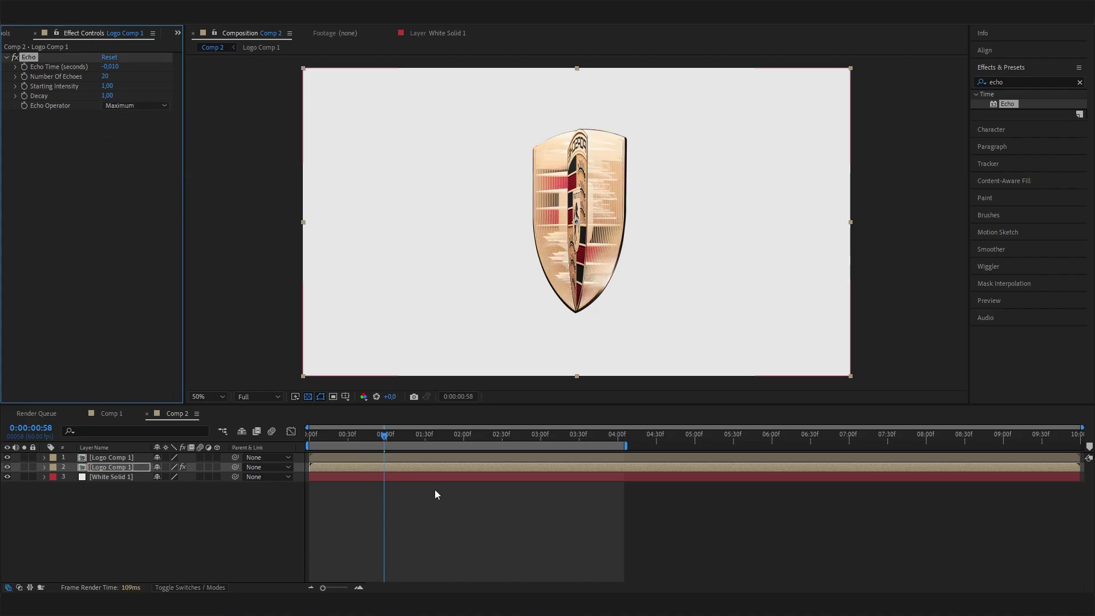
left_click(417, 434)
left_click(366, 435)
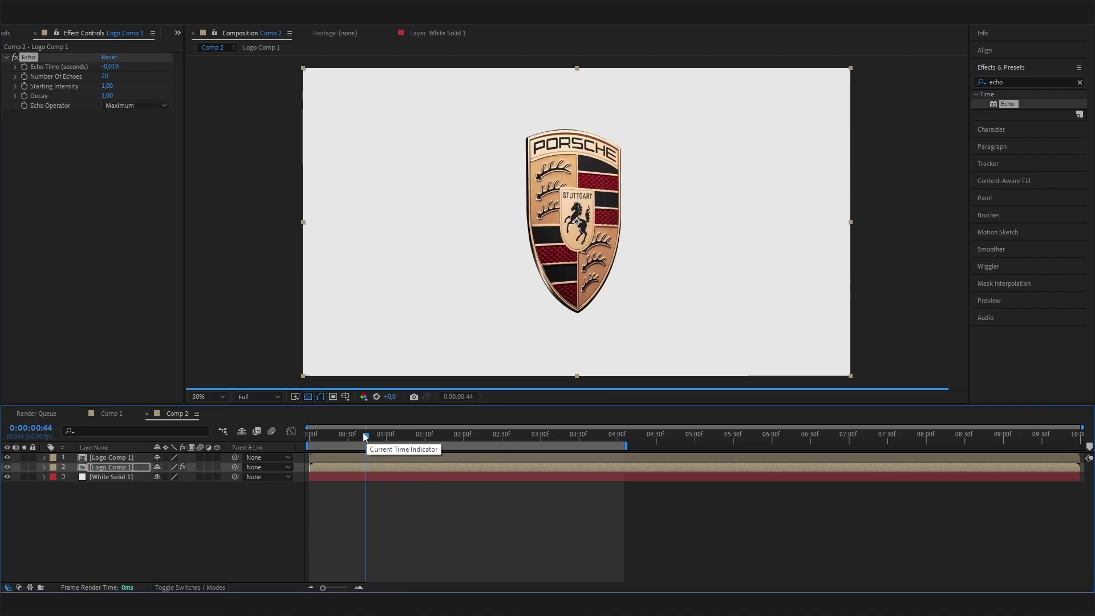
Set the Echo Decay to 0,6 while viewing frame 0:00:00:44.
left_click_drag(363, 435, 341, 435)
left_click(365, 435)
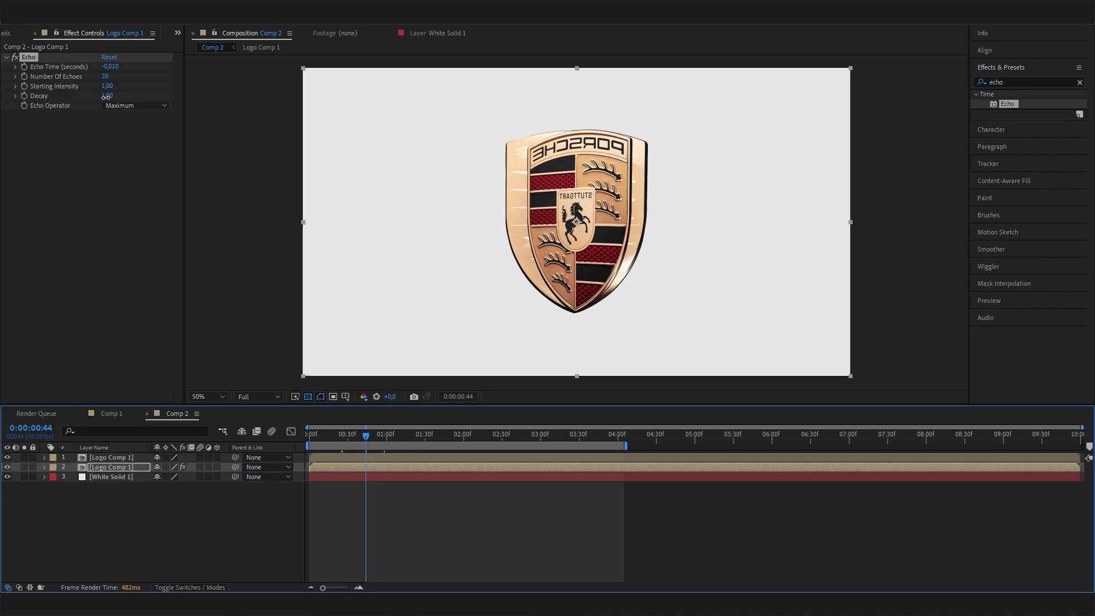
left_click(129, 225)
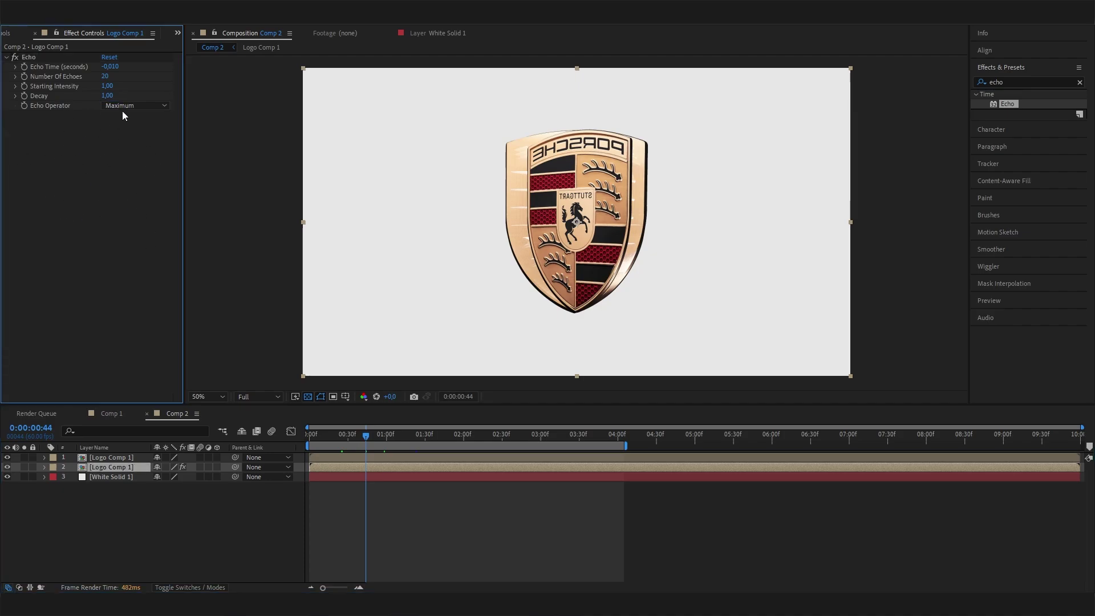
left_click(106, 95)
type("0,6")
key("Return")
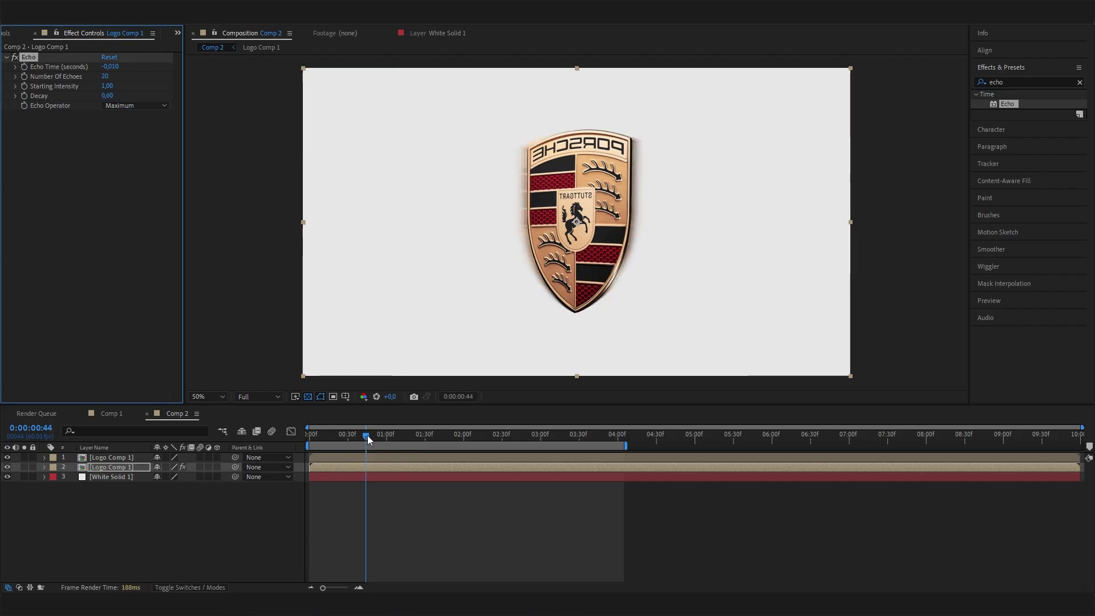
Preview the echoed spin from the start, then reselect the logo layer.
left_click_drag(367, 436, 283, 452)
key("space")
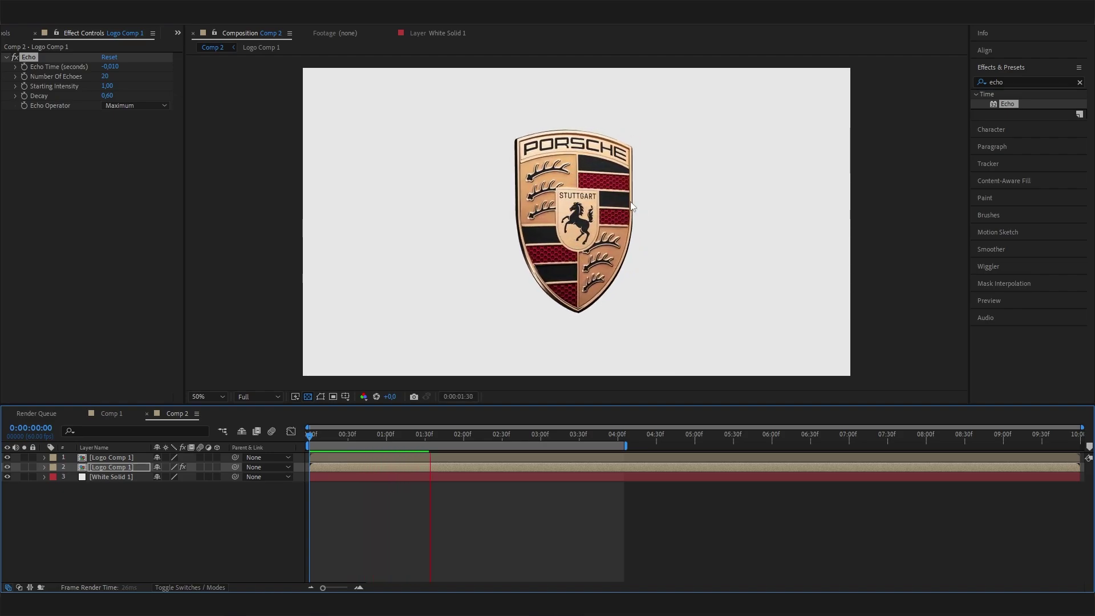
mouse_move(437, 436)
left_mouse_down()
mouse_move(378, 441)
mouse_move(563, 456)
left_mouse_up()
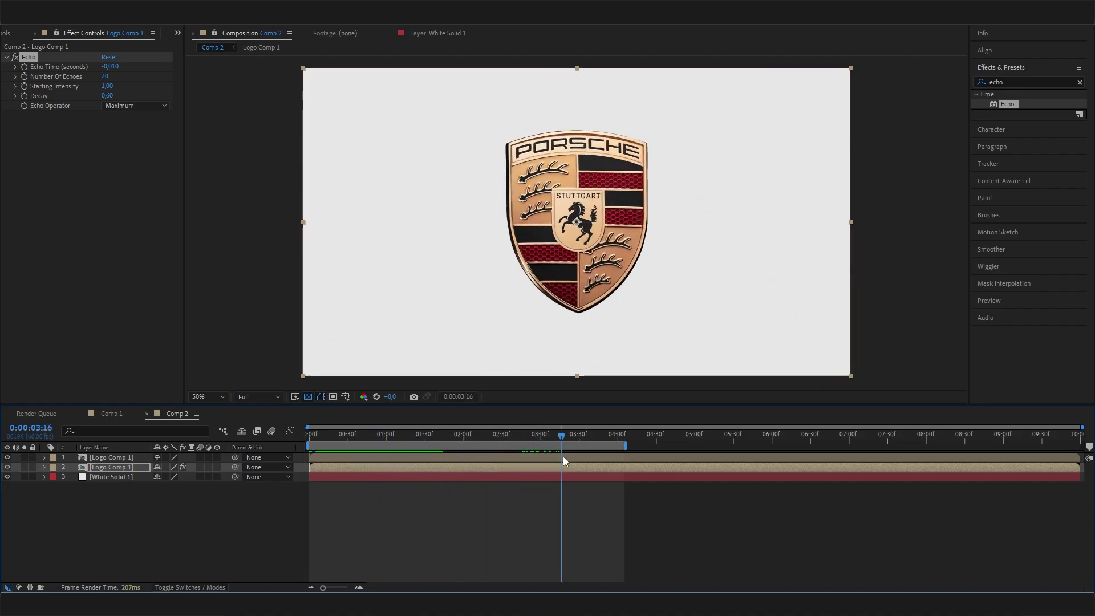
left_click(208, 542)
Search 'drop' and apply Drop Shadow to the logo layer.
left_click(123, 467)
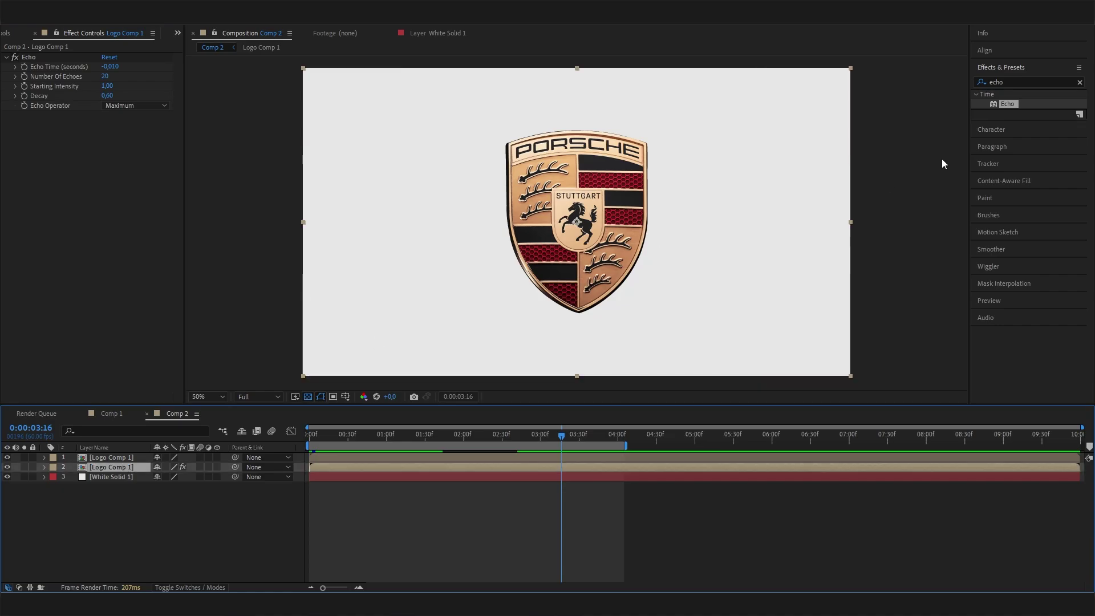
left_click(1020, 82)
type("drop")
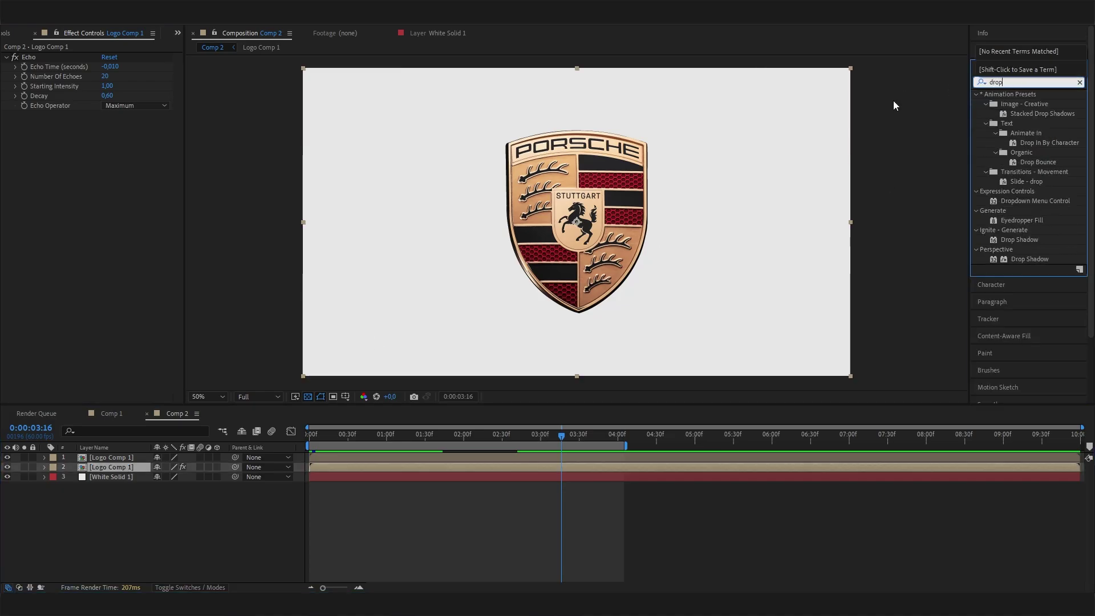
left_click_drag(1031, 258, 49, 166)
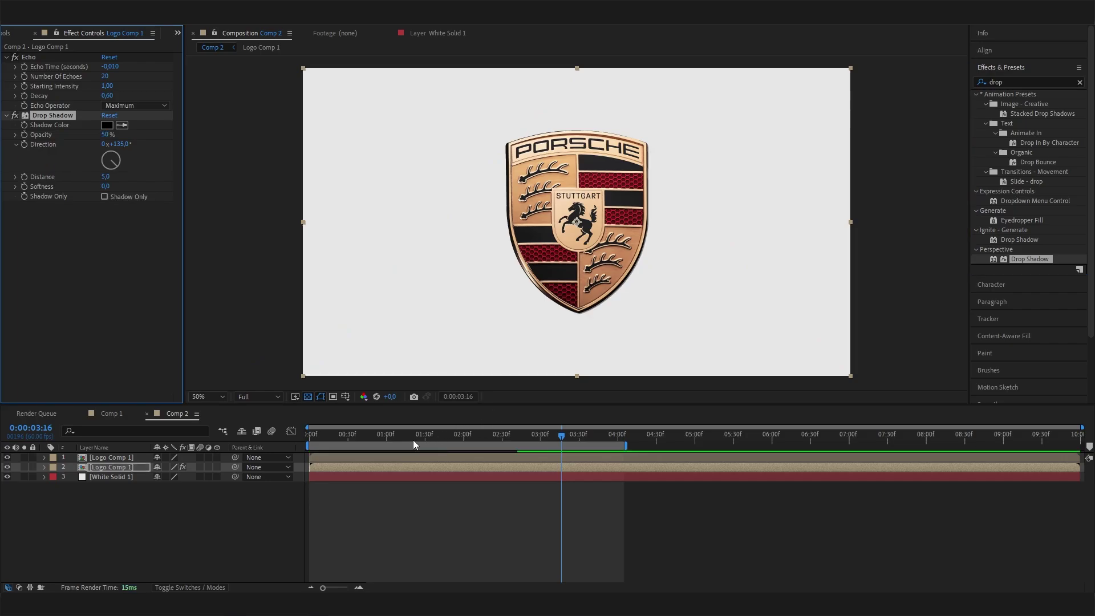
Set the Drop Shadow to Softness 180, Opacity 75% and Distance 0.
mouse_move(409, 438)
left_mouse_down()
mouse_move(388, 436)
mouse_move(421, 436)
mouse_move(410, 437)
left_mouse_up()
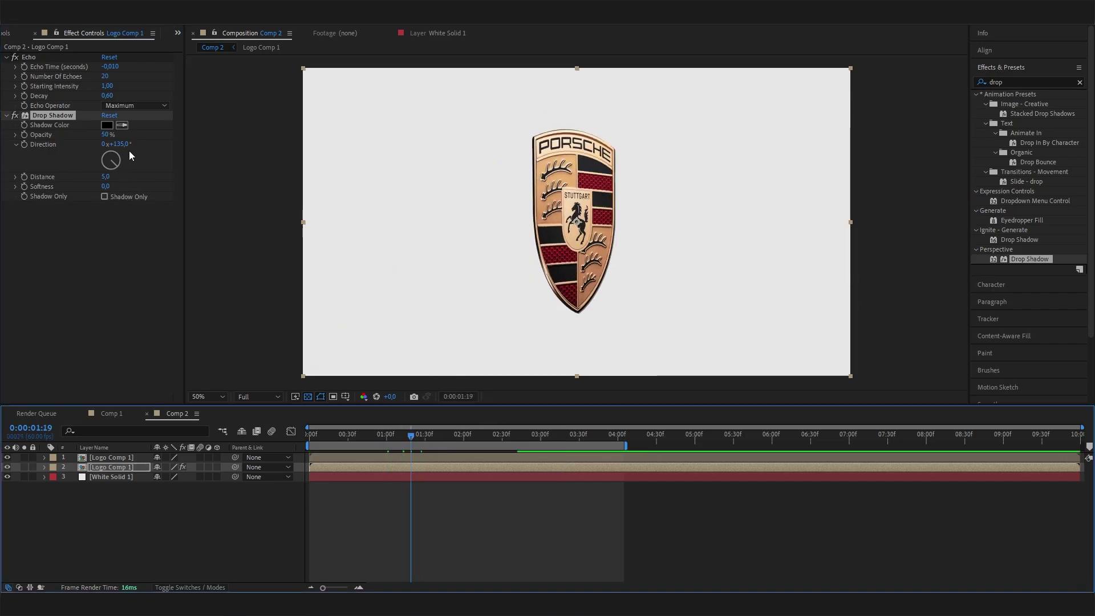
left_click(105, 187)
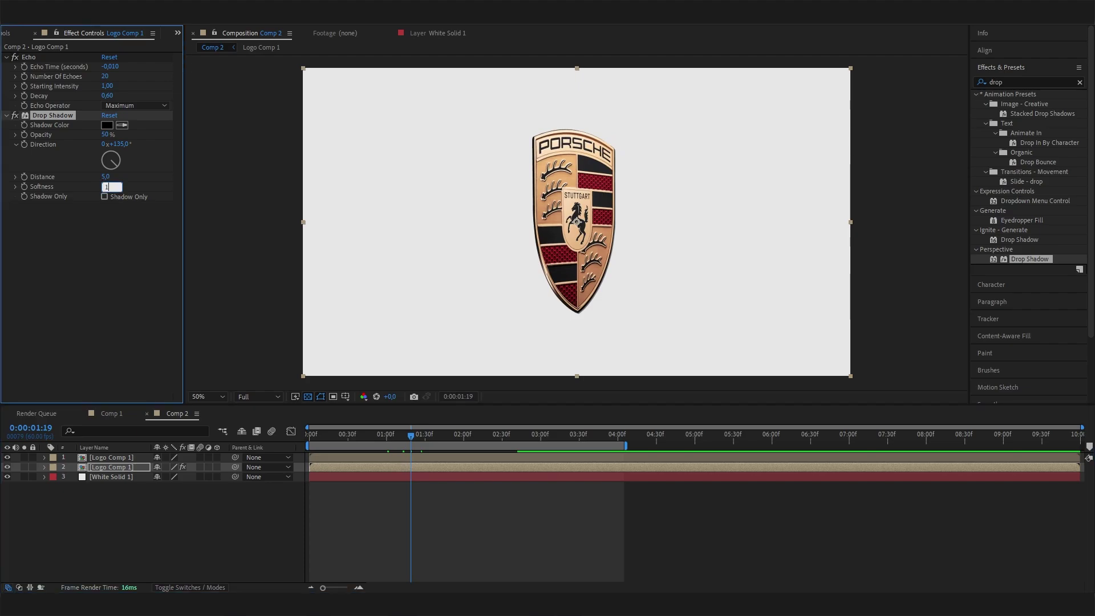
type("180")
key("Return")
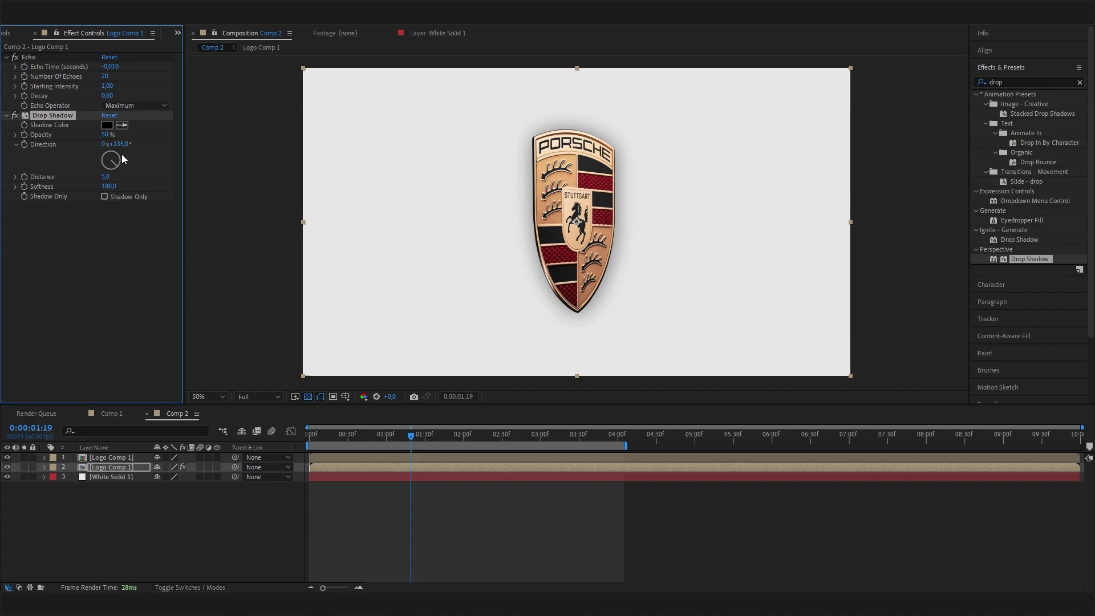
left_click(105, 177)
left_click(108, 134)
type("75")
left_click(106, 177)
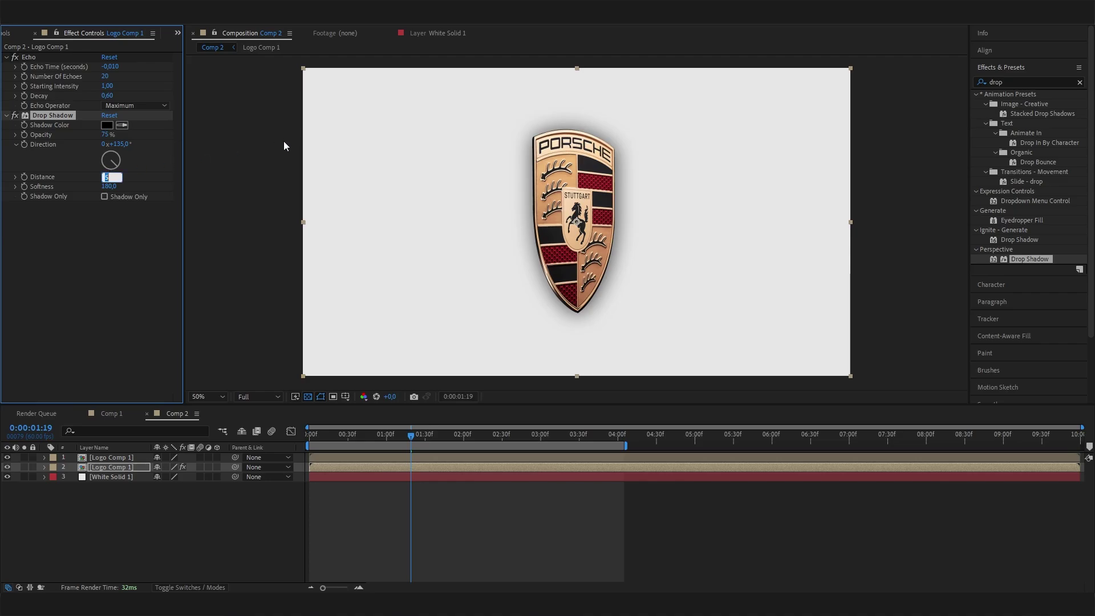
type("0")
key("Return")
Scrub through the spin and preview the shadowed animation from the start.
mouse_move(398, 438)
left_mouse_down()
mouse_move(324, 443)
mouse_move(412, 446)
left_mouse_up()
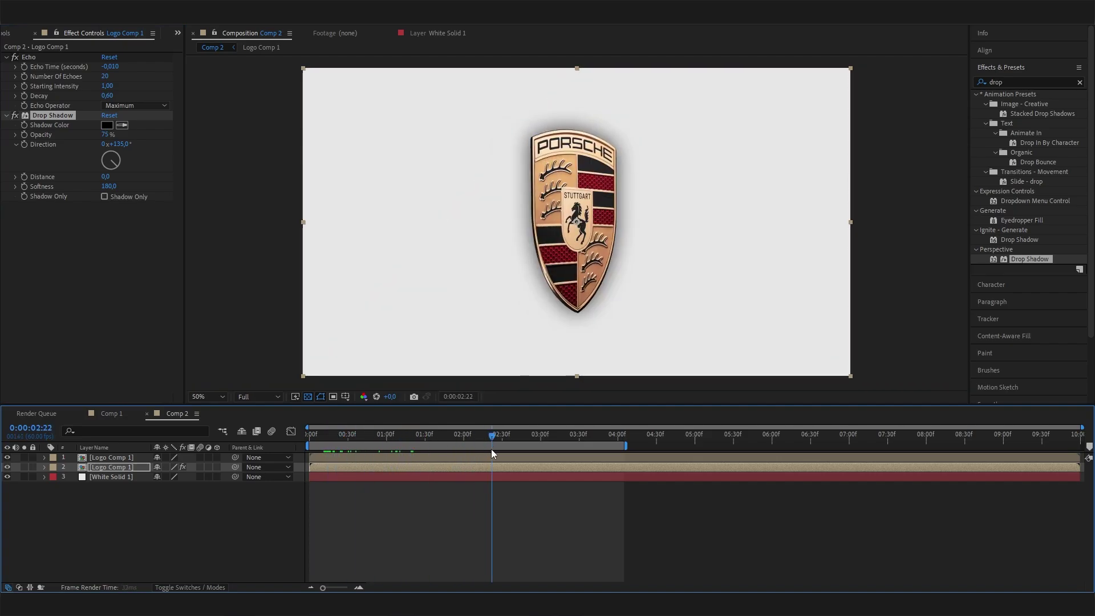
left_click_drag(411, 446, 207, 489)
key("space")
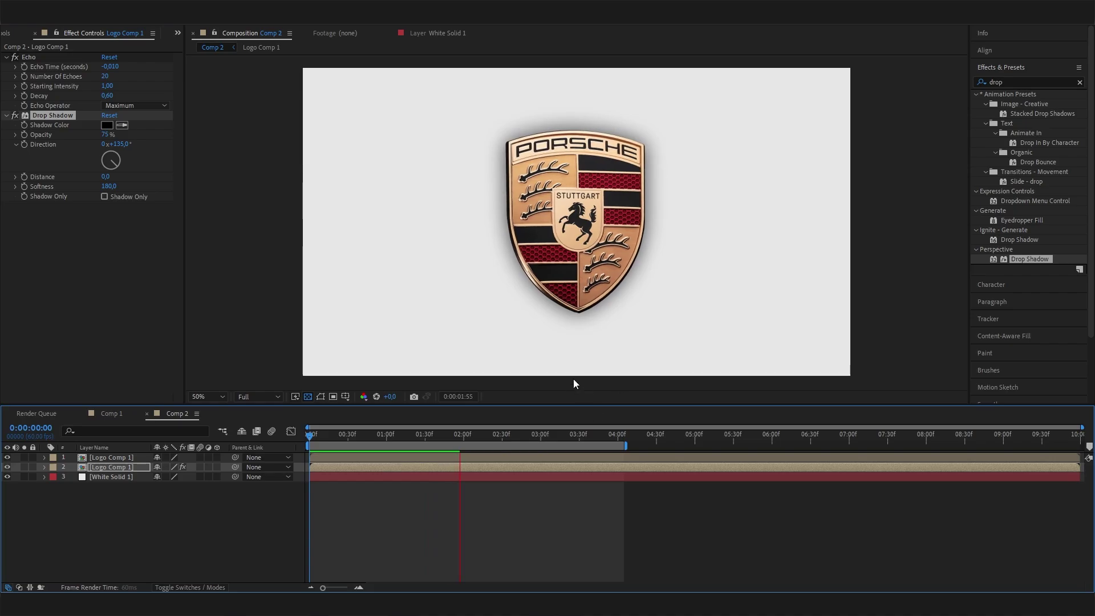
Add the pink cloud mp4 from the Project panel to Comp 2, with White Solid 1 below it.
key("space")
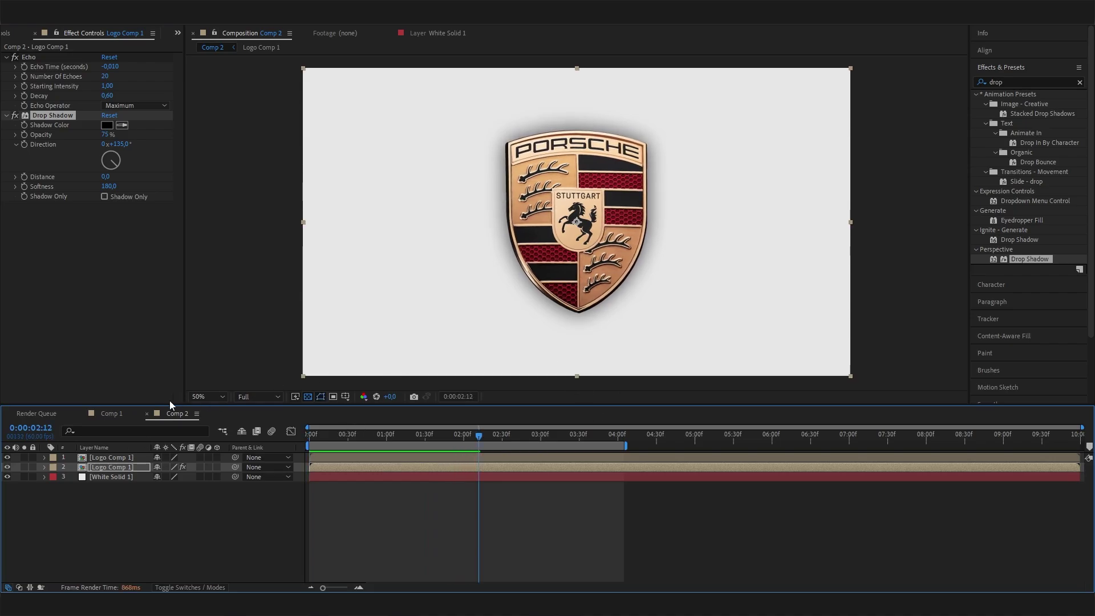
left_click(111, 477)
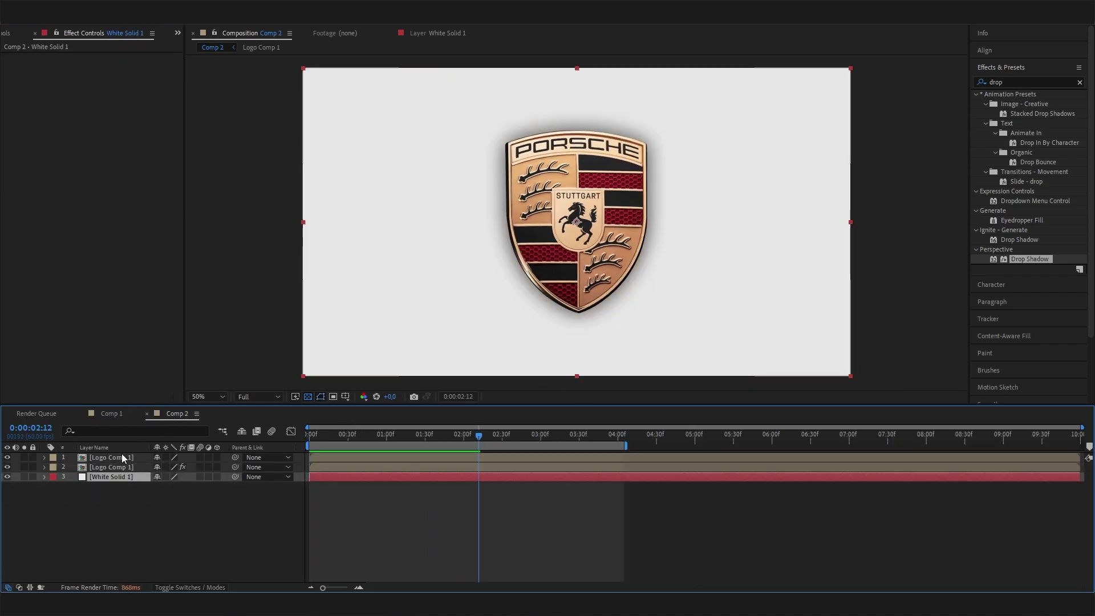
left_click(112, 414)
key("ctrl+0")
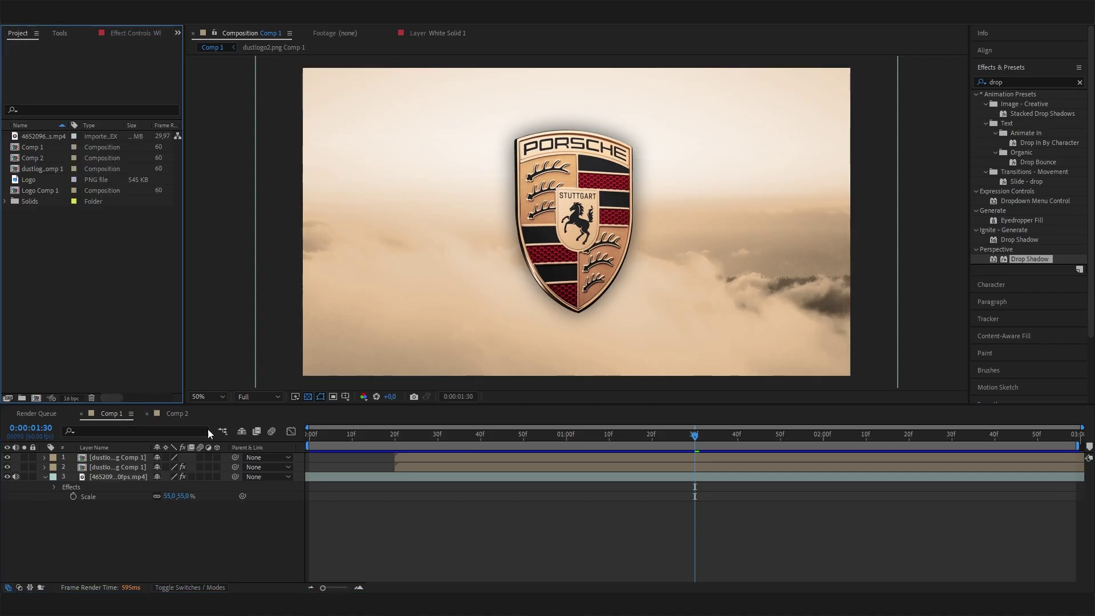
left_click(189, 412)
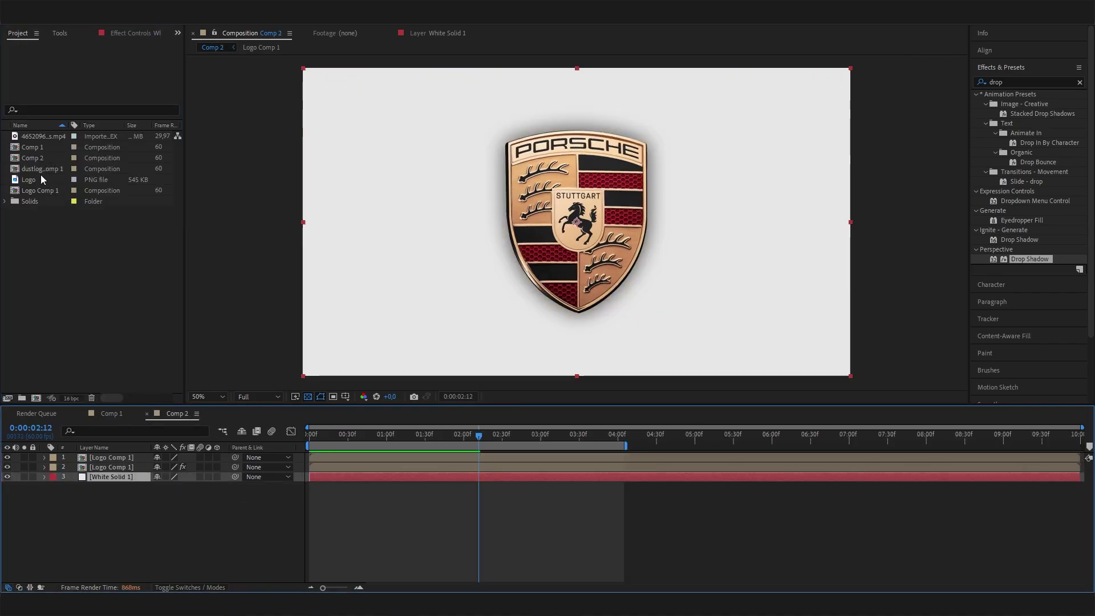
left_click_drag(43, 135, 128, 561)
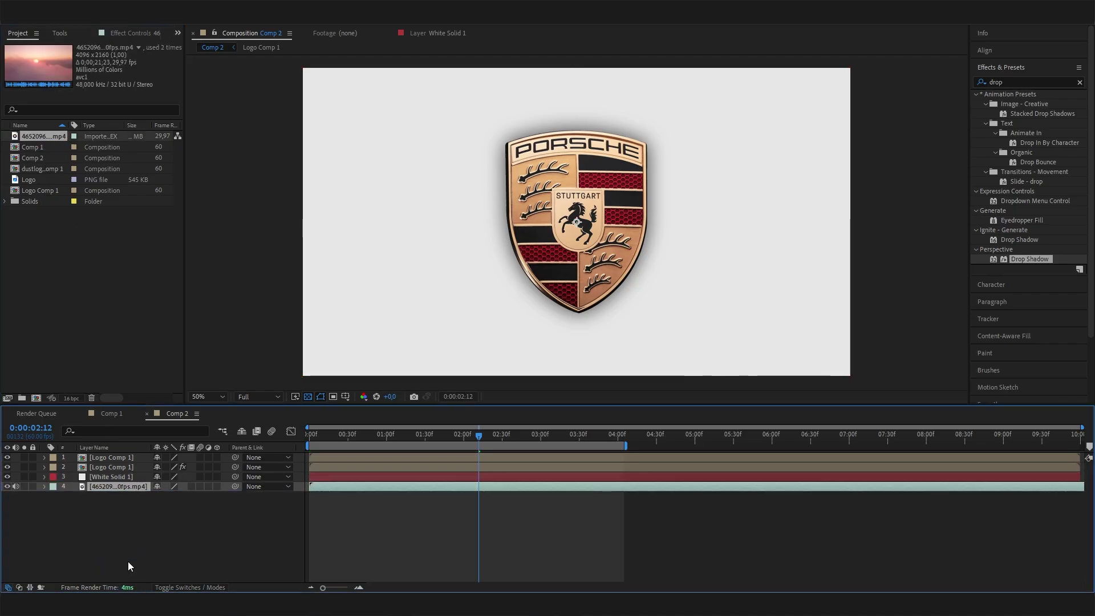
left_click_drag(108, 480, 114, 512)
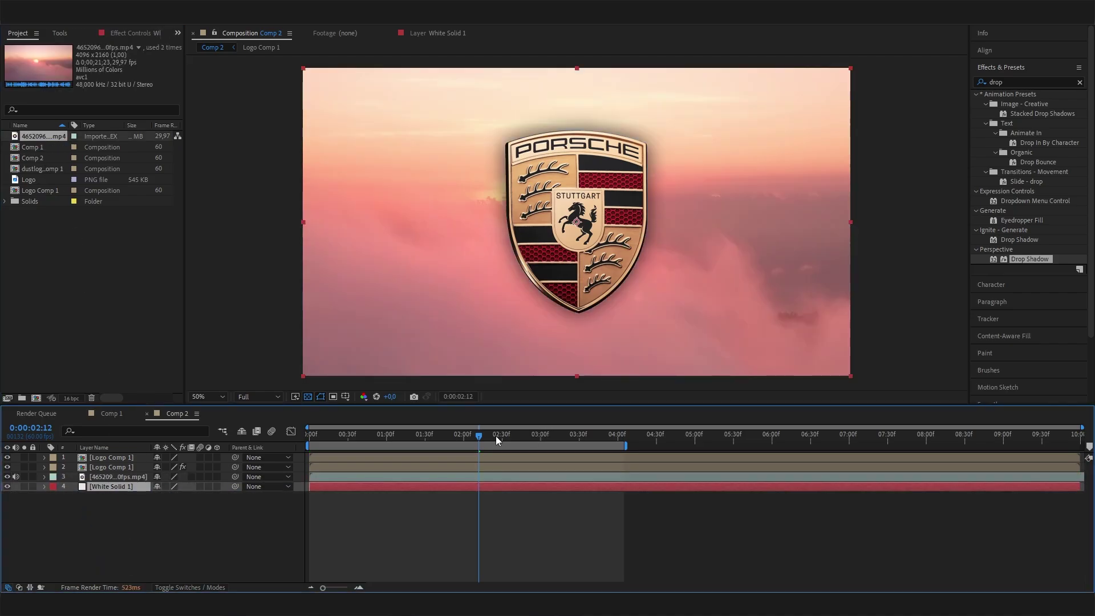
left_click_drag(495, 436, 530, 436)
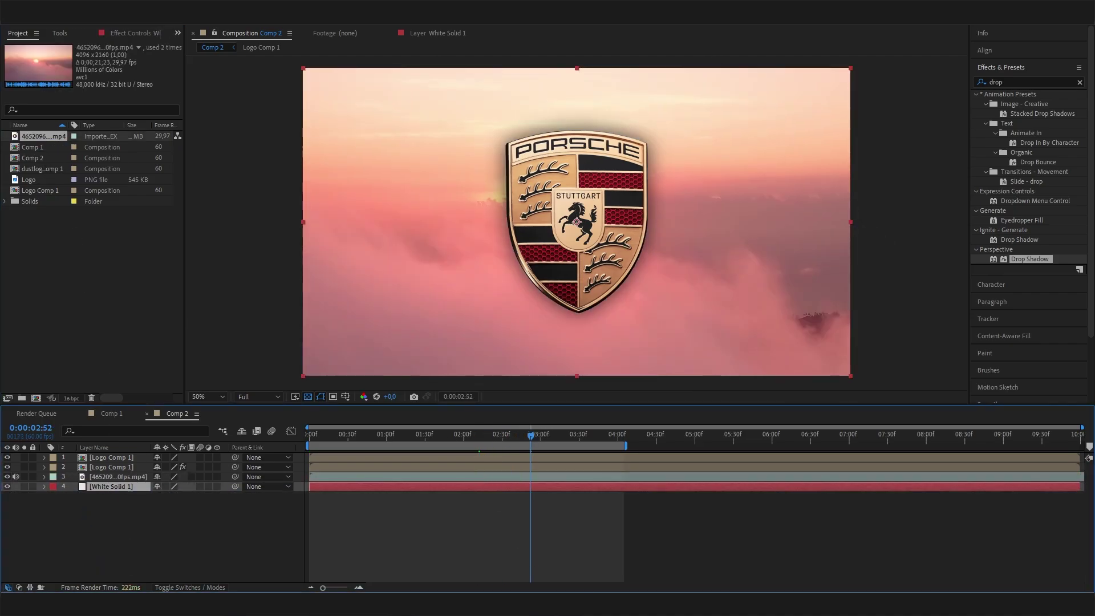